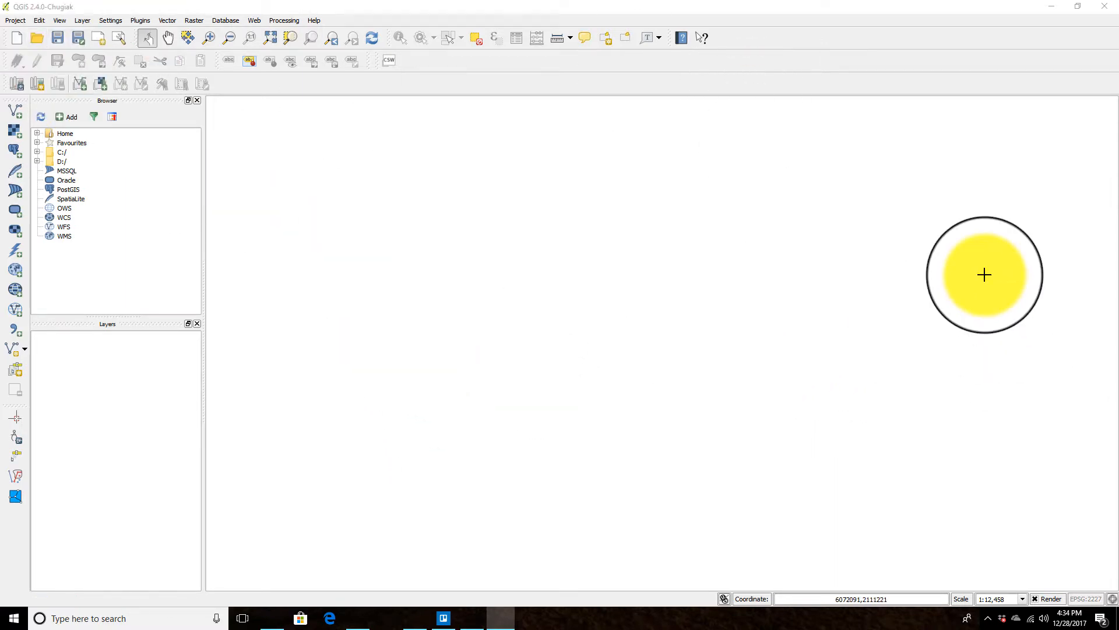
Step: Start adding a vector layer and browse into the Downloads\Alameda County Parcel Boundaries folder
scroll(618, 458, "up", 1)
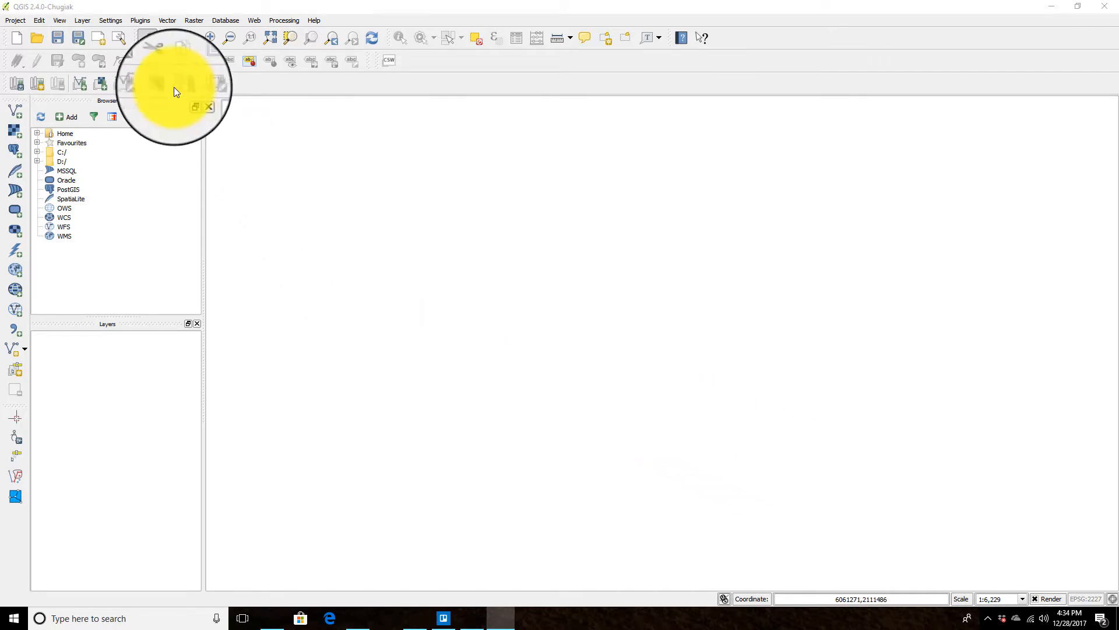
left_click(83, 20)
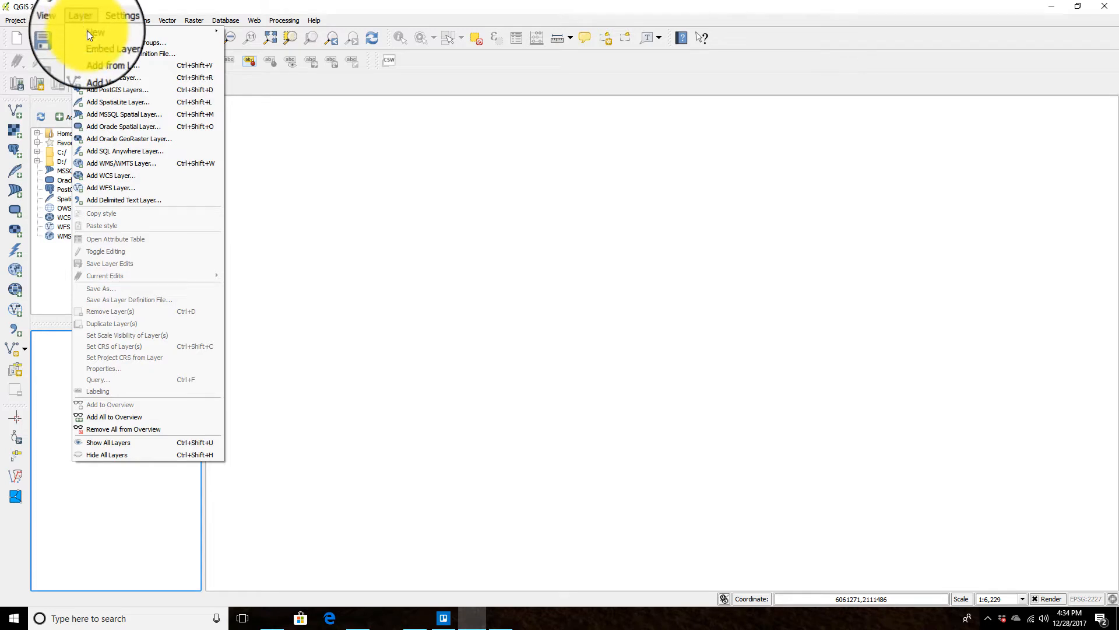
left_click(95, 67)
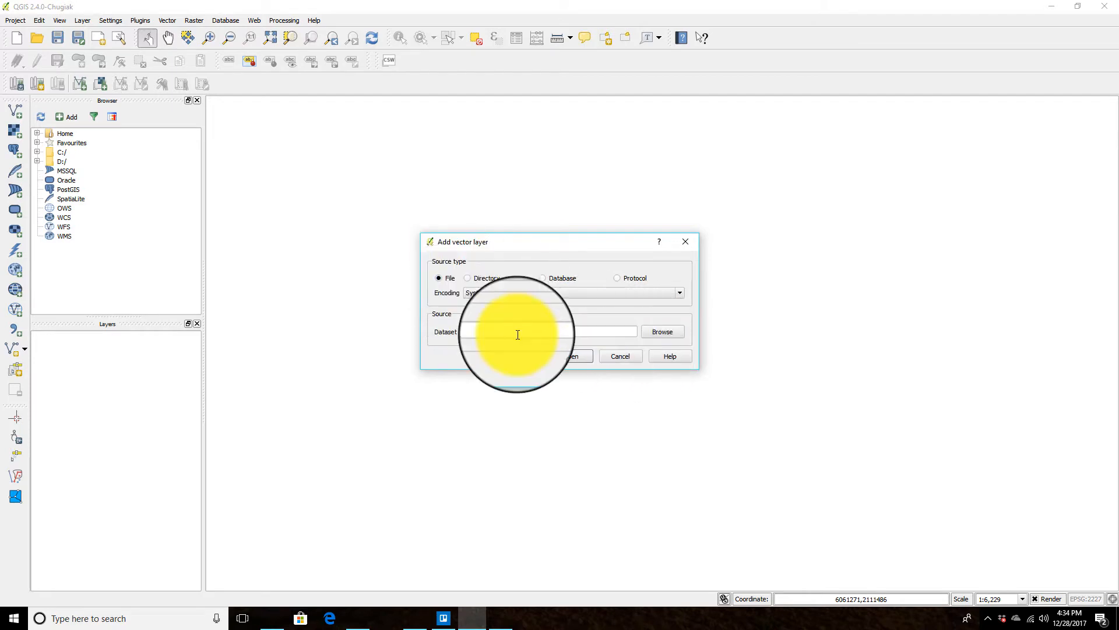
left_click(656, 334)
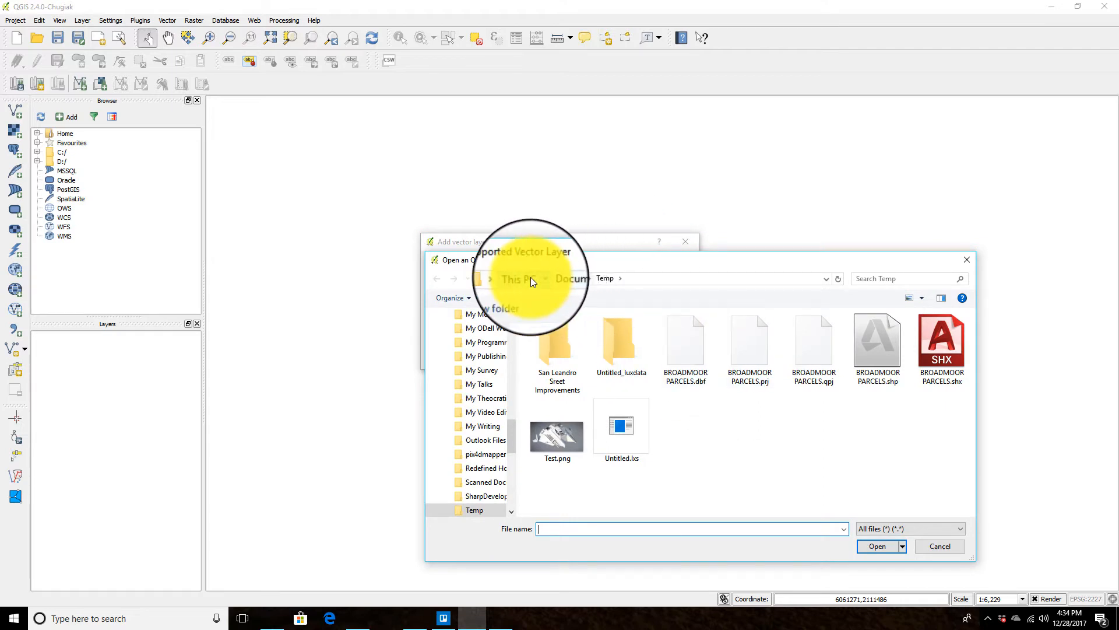
left_click(531, 278)
double_click(590, 373)
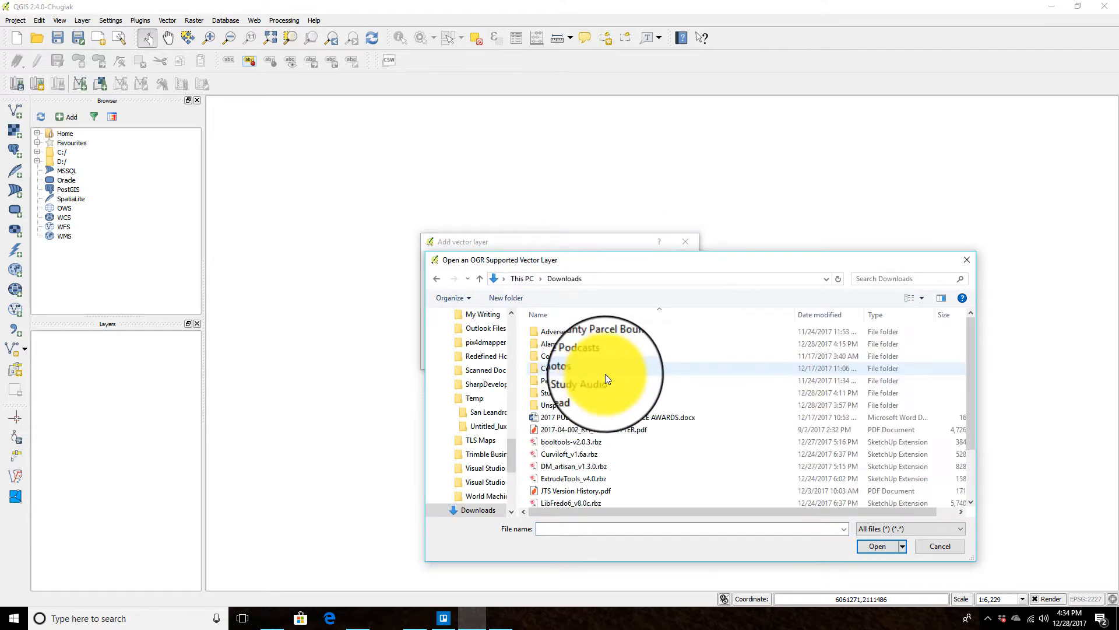
double_click(597, 344)
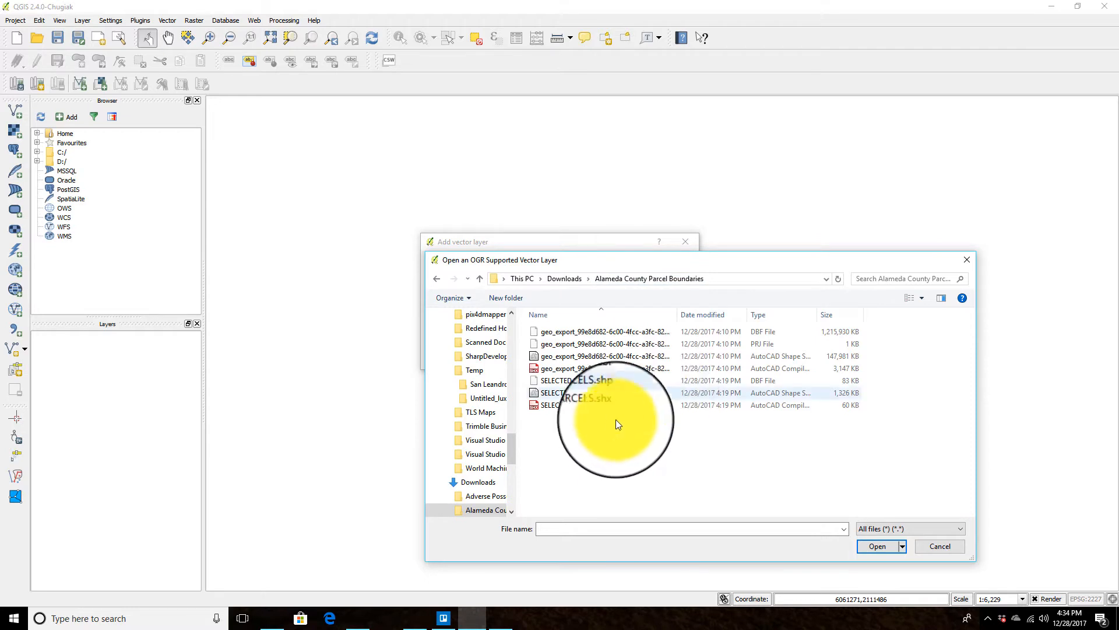
Step: Add the geo_export parcel file from that folder as a vector layer
left_click(665, 368)
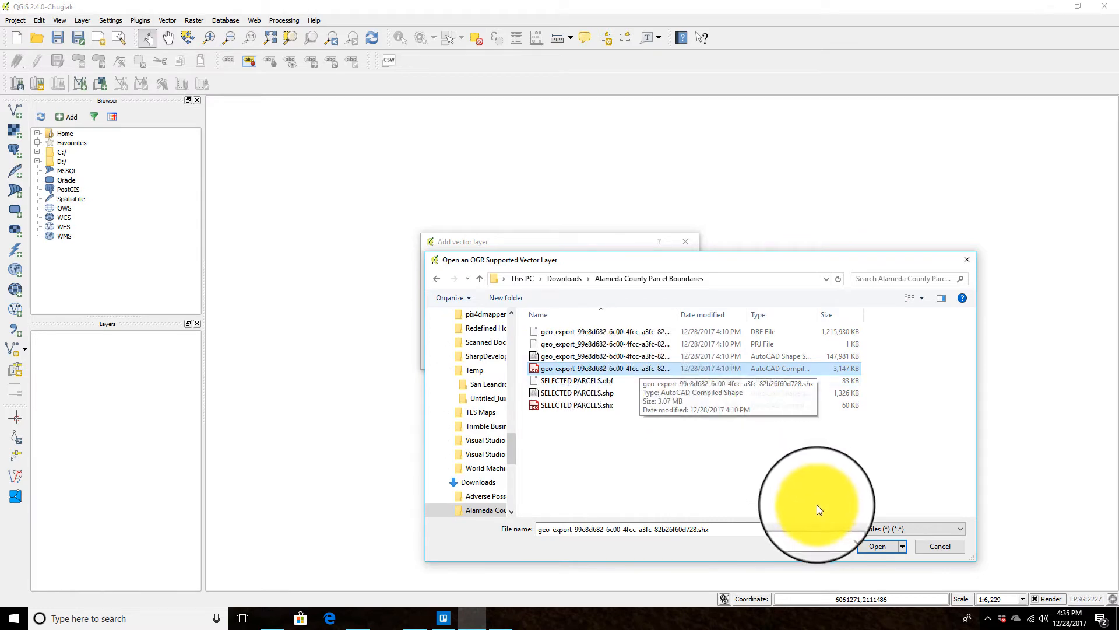
left_click(877, 546)
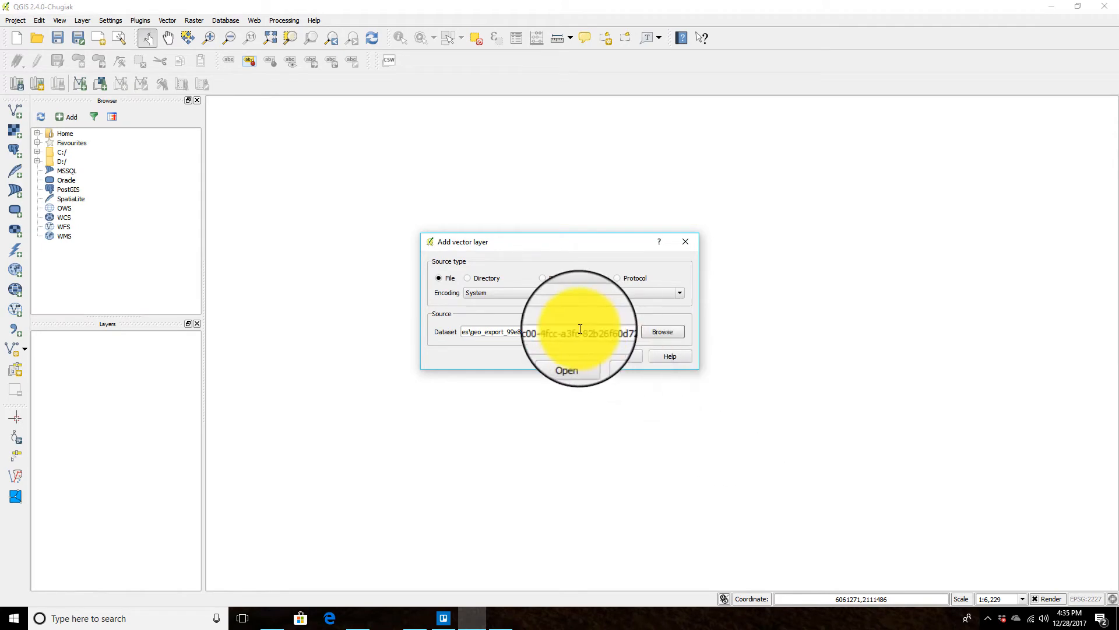
left_click(572, 358)
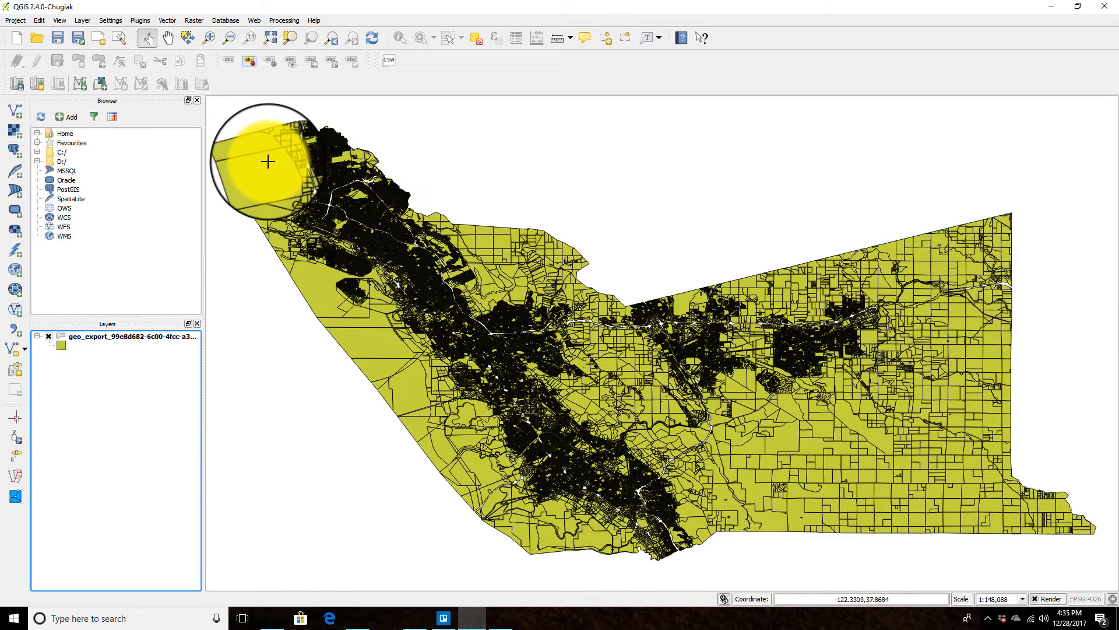
Step: Zoom into the central area and select a group of parcels on the geo_export layer with a feature selection tool
left_click(211, 40)
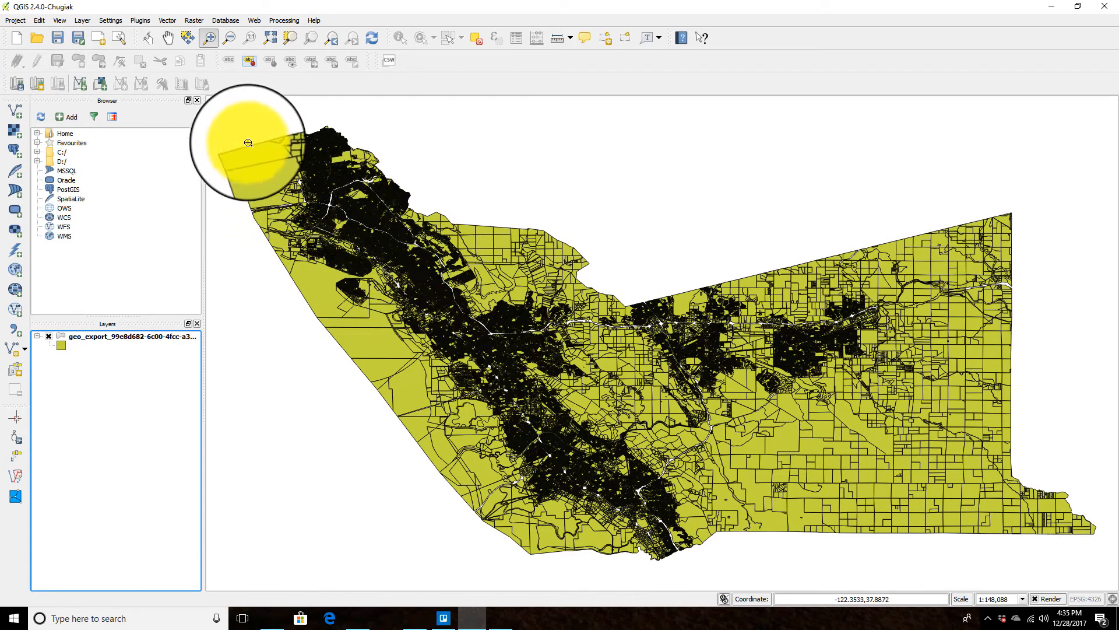
left_click_drag(254, 121, 468, 299)
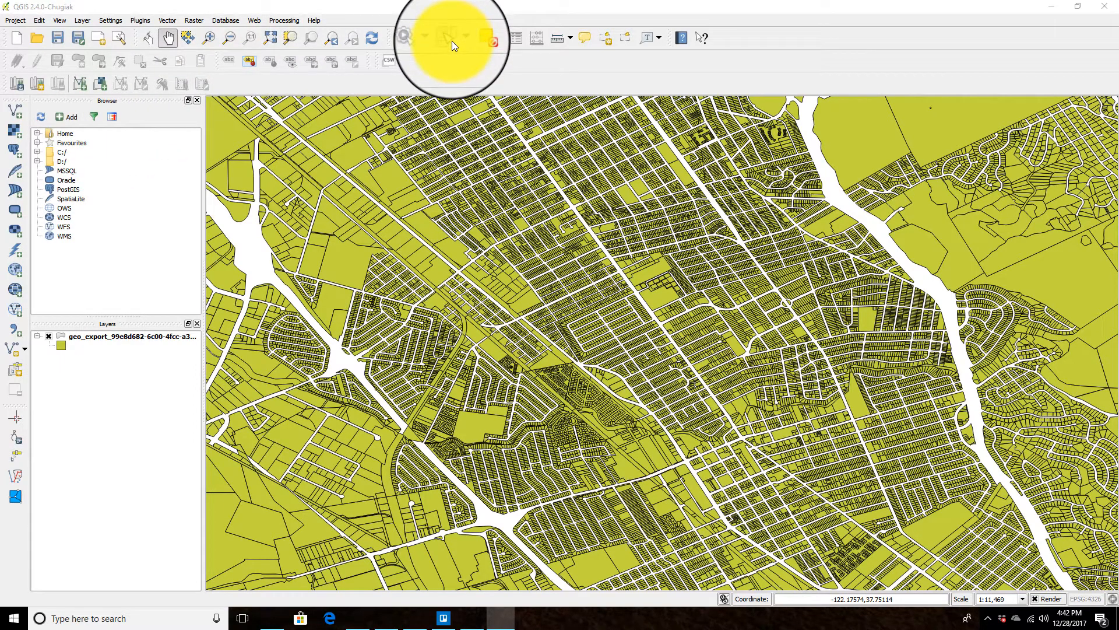
left_click(145, 338)
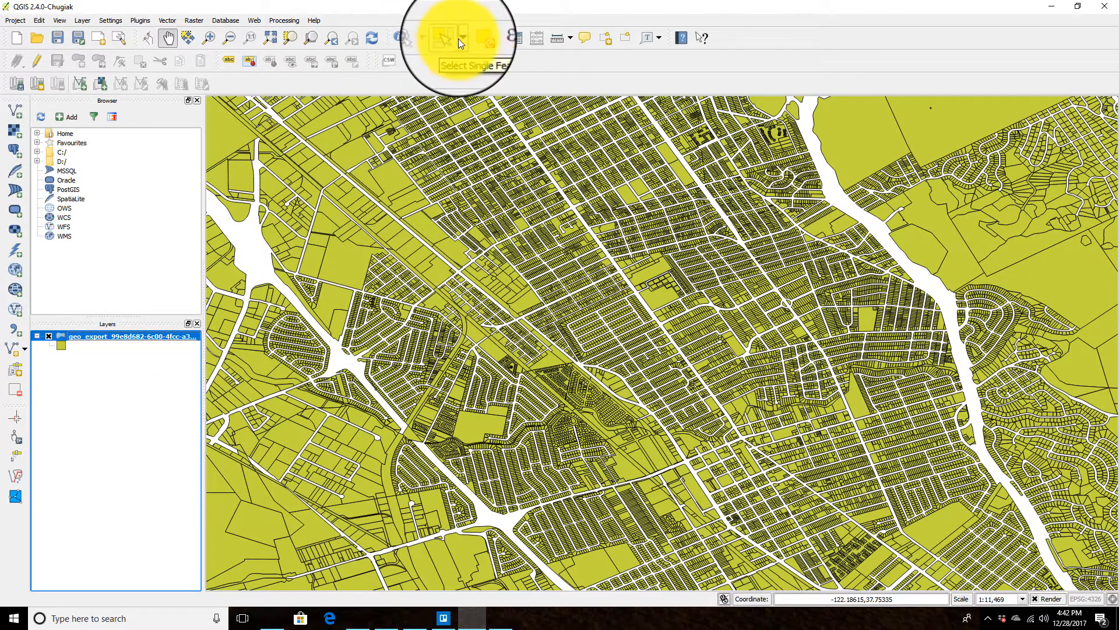
left_click(463, 40)
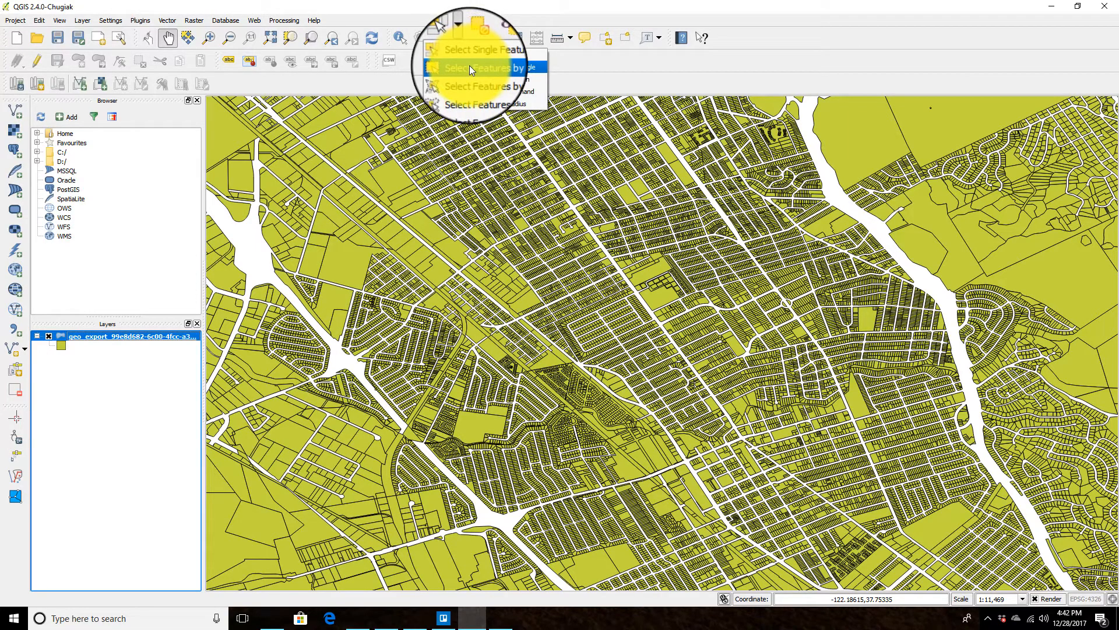
left_click(470, 68)
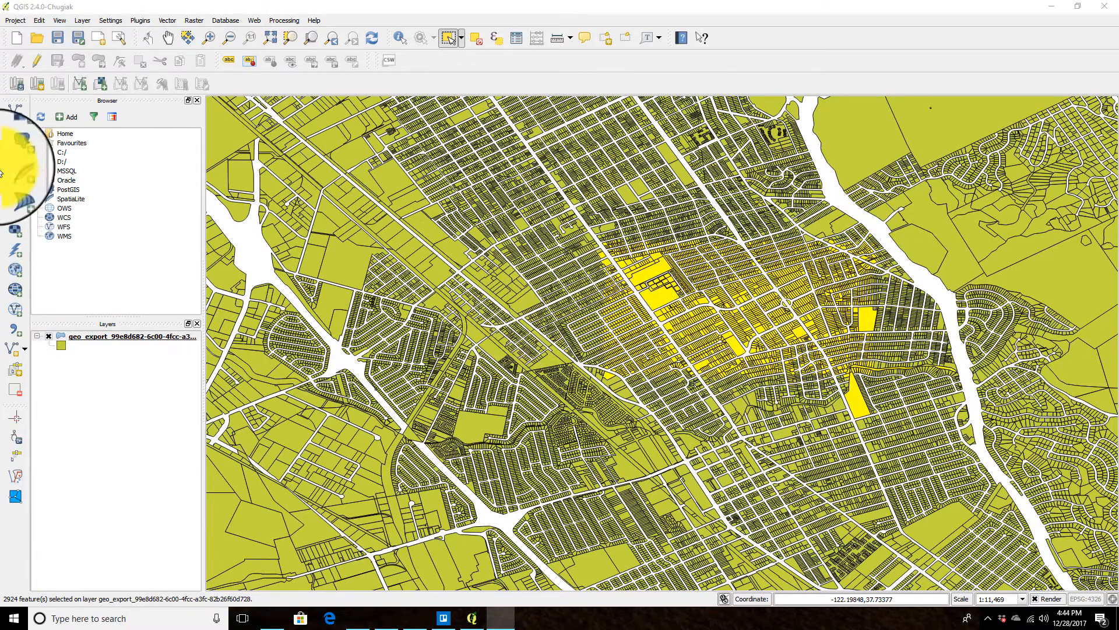
Step: Try to paste features as a new vector layer and dismiss the warning
left_click(41, 21)
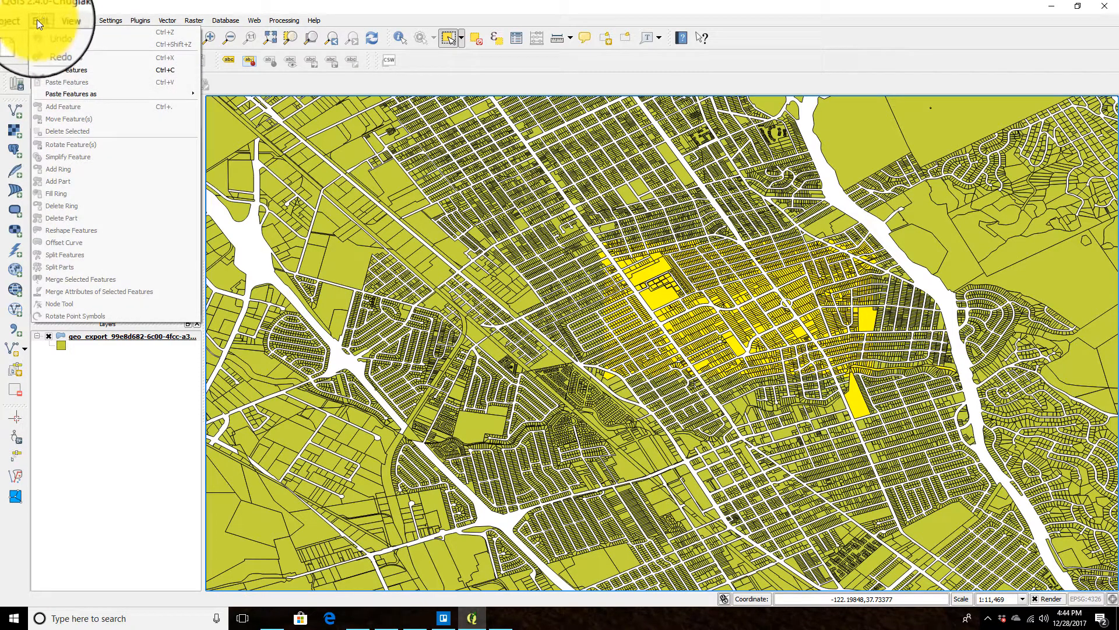
mouse_move(72, 92)
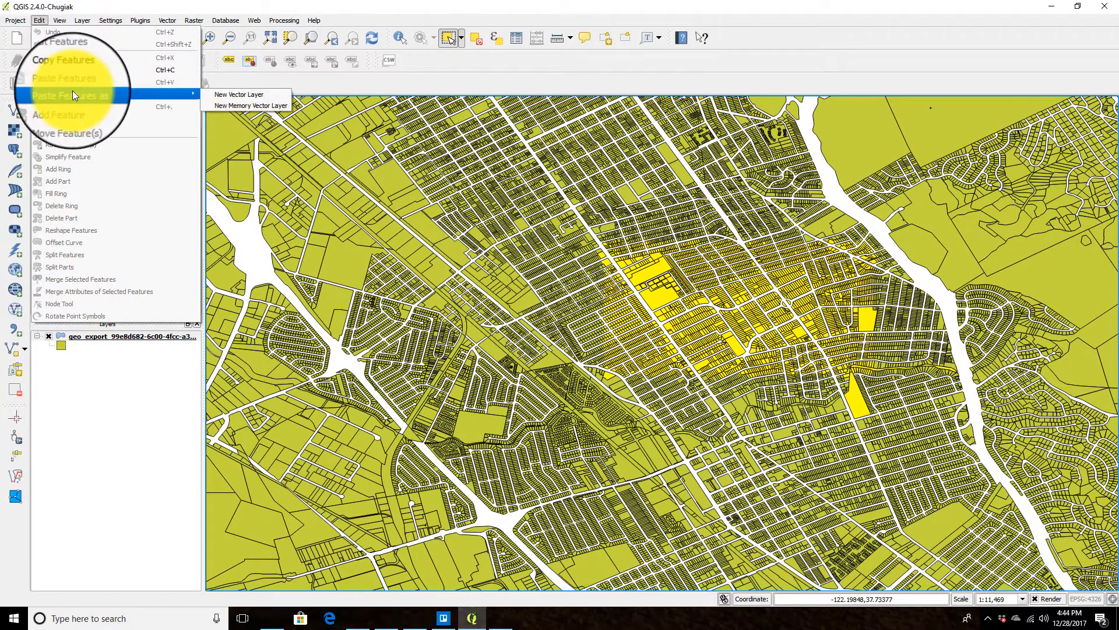
left_click(241, 95)
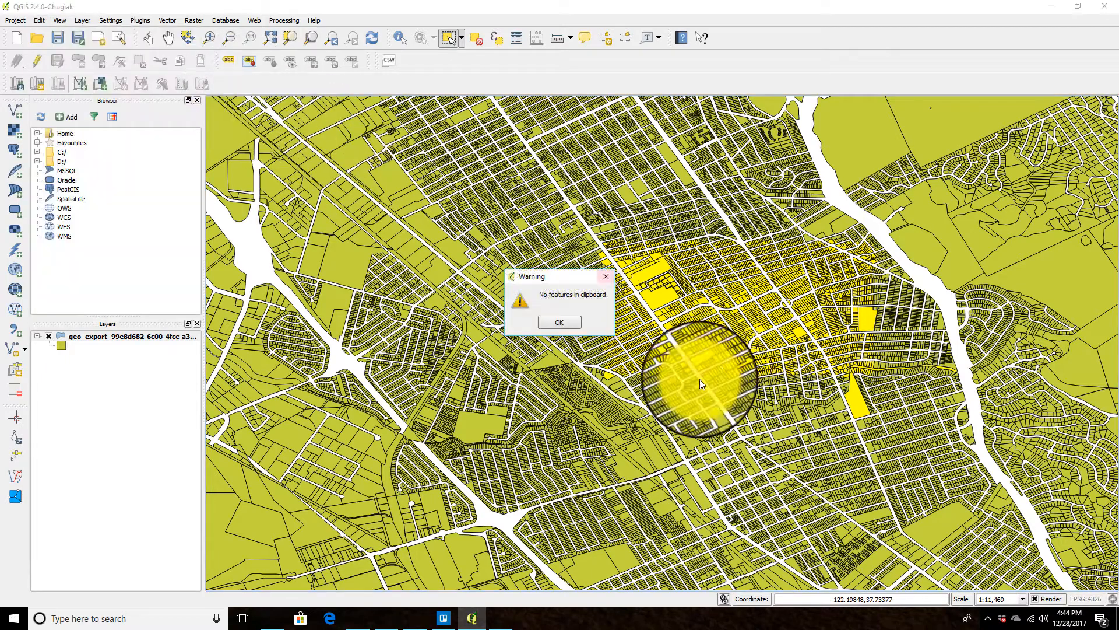
left_click(575, 324)
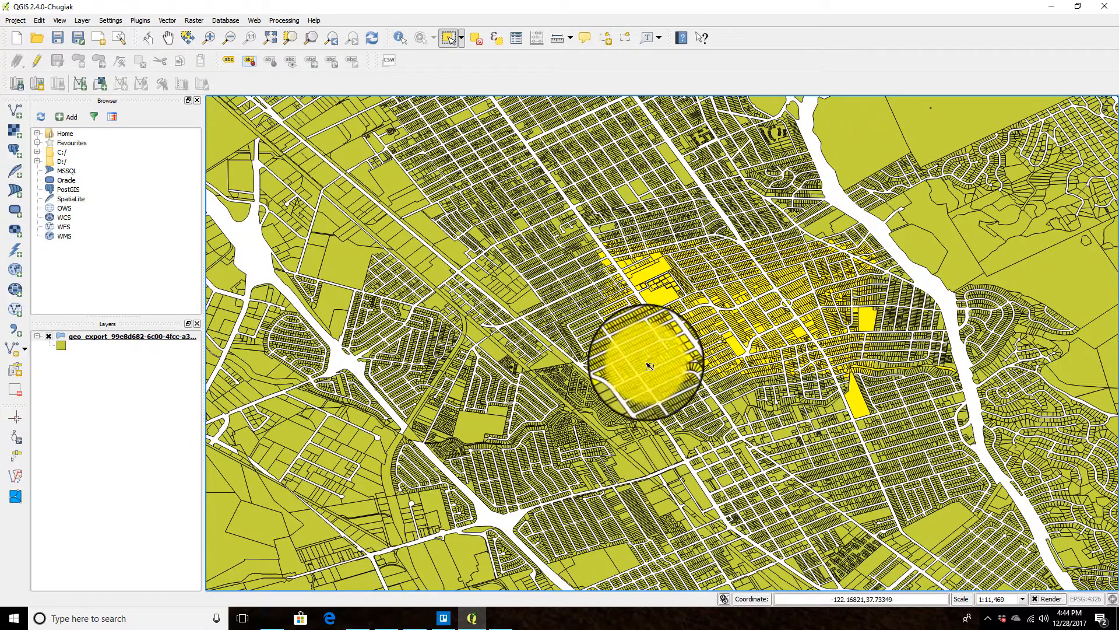
Step: Copy the selected parcel features
key("alt+Tab")
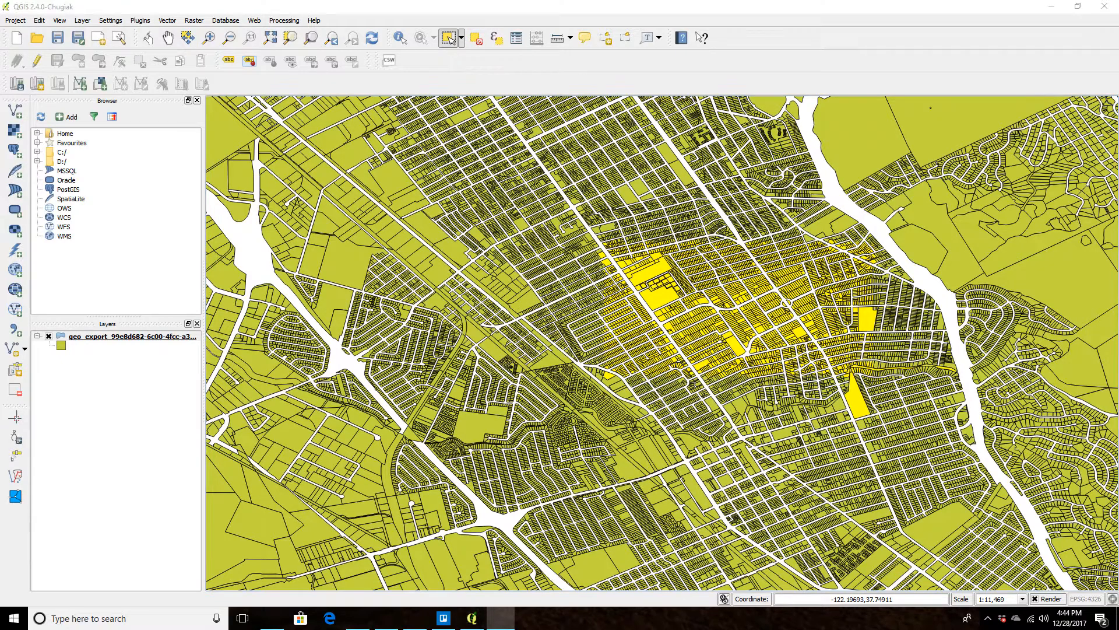
left_click(41, 21)
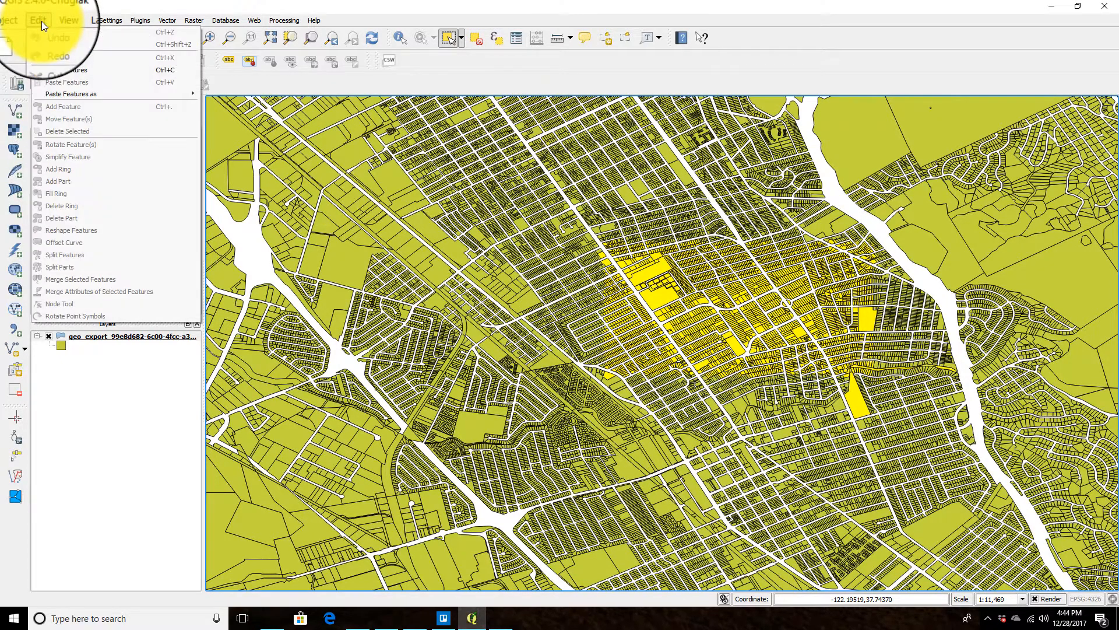
left_click(56, 70)
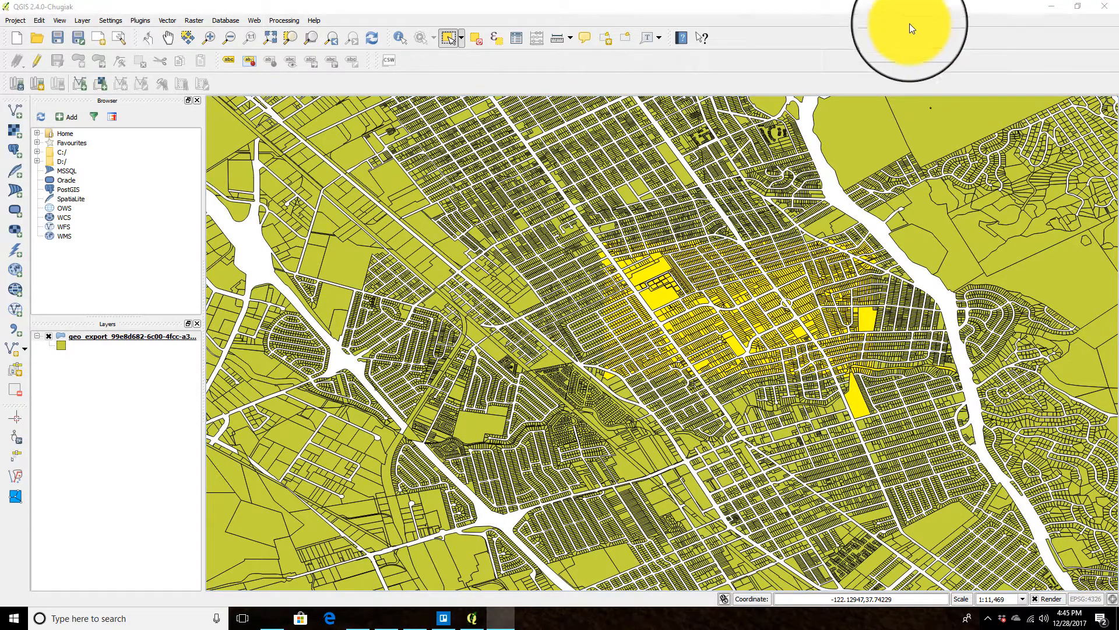
Step: Paste the copied features as a new vector layer using the WGS 84 coordinate reference system
left_click(39, 19)
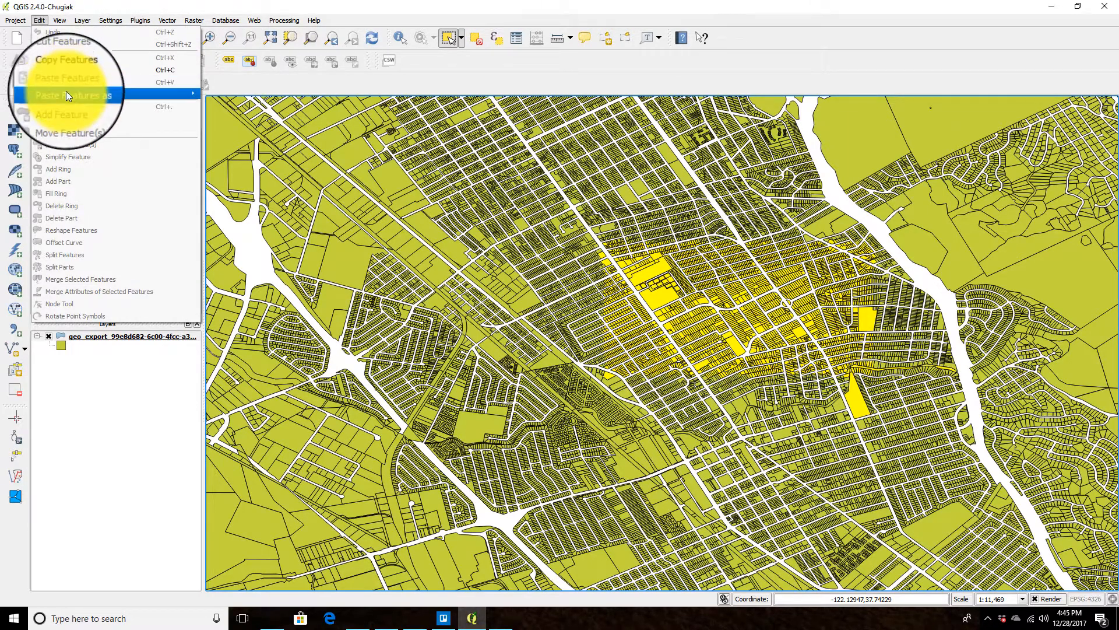
mouse_move(182, 92)
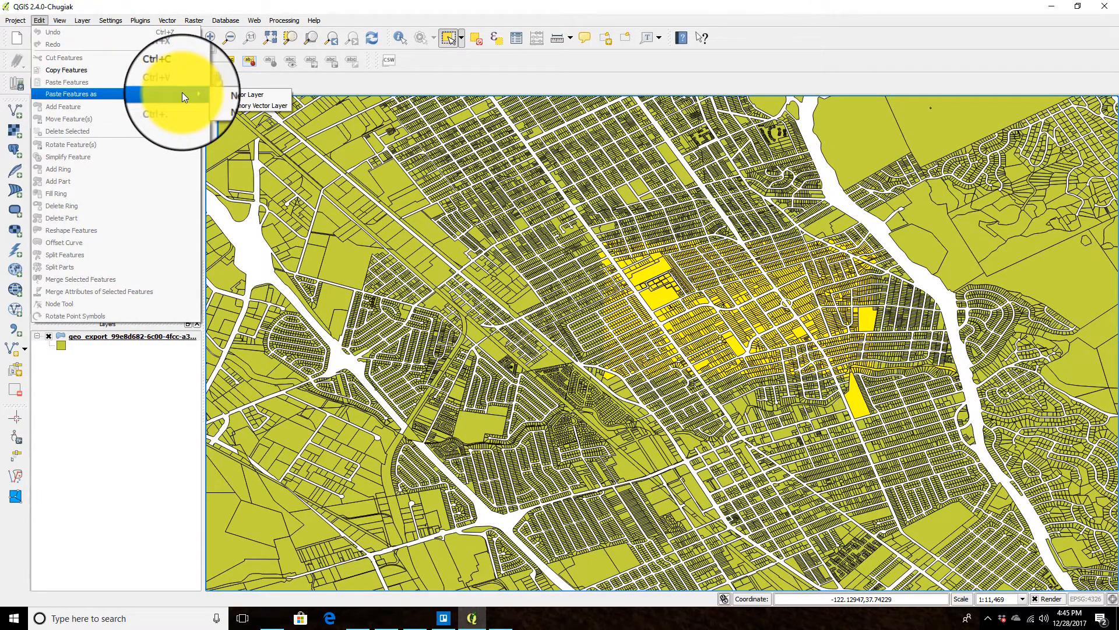
left_click(238, 93)
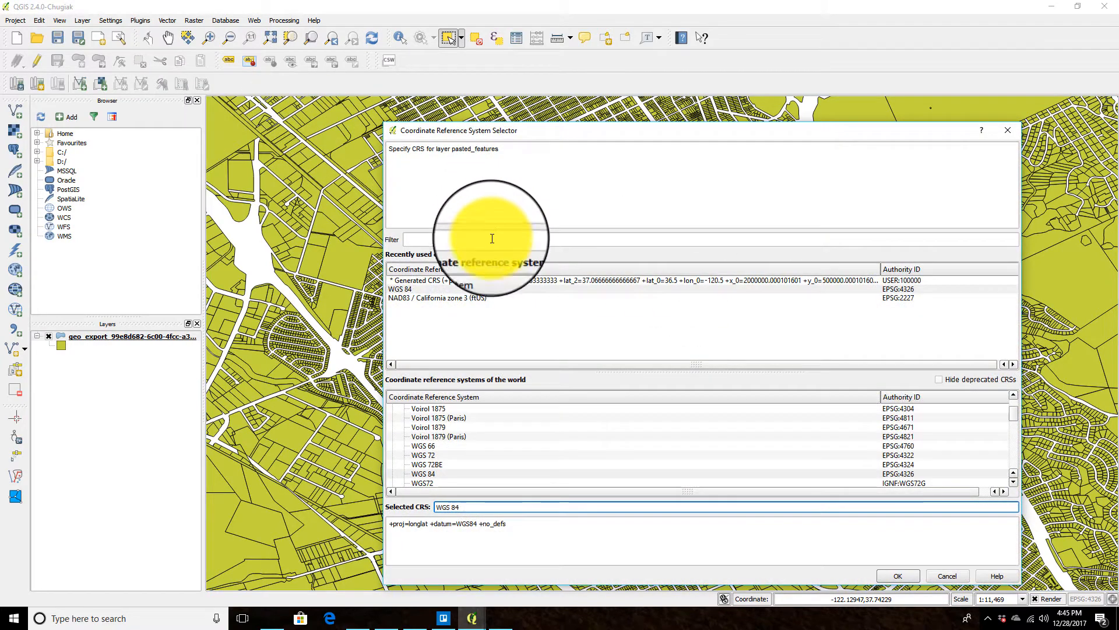
left_click(599, 280)
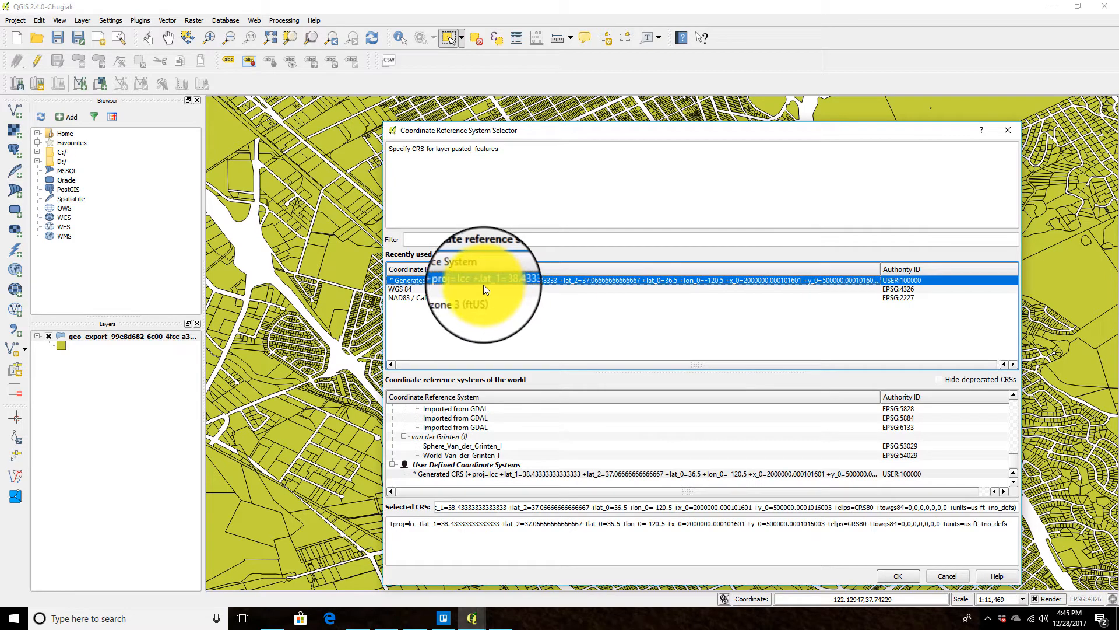
left_click(403, 288)
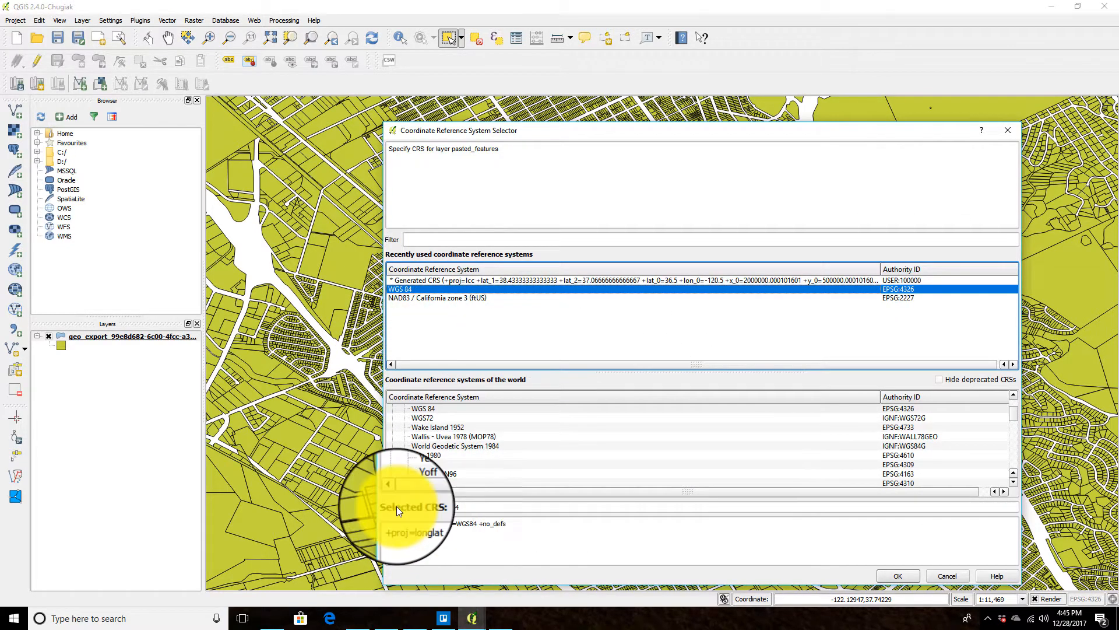
left_click(904, 579)
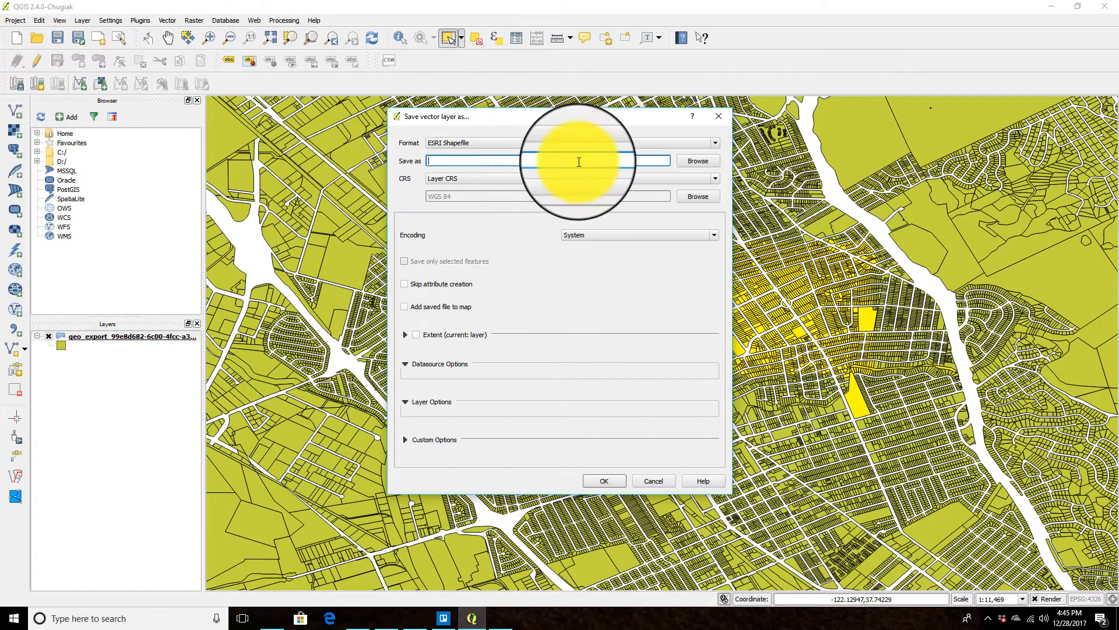
Step: Save the pasted layer as an ESRI Shapefile named BROADMOOR PARCELS in the Alameda County Parcel Boundaries folder
left_click(709, 160)
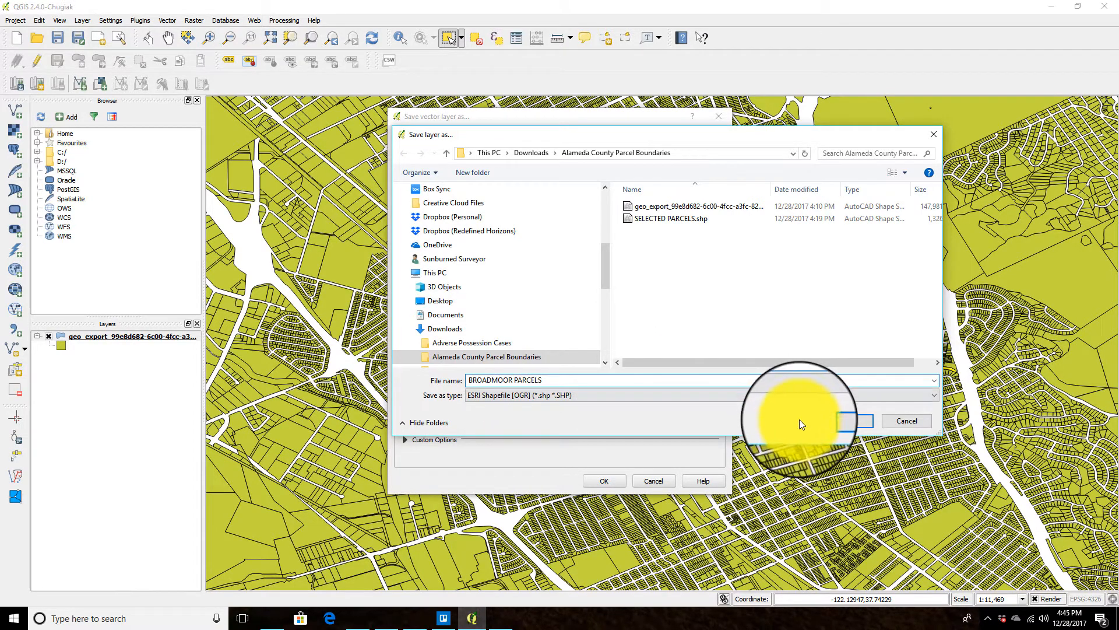
left_click(849, 424)
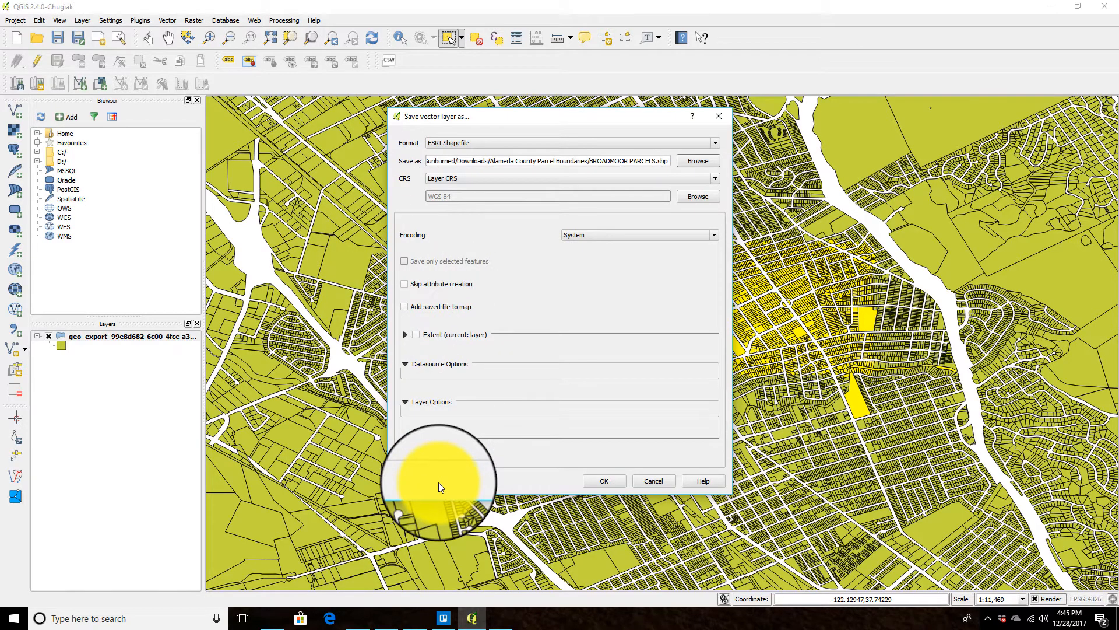
left_click(601, 484)
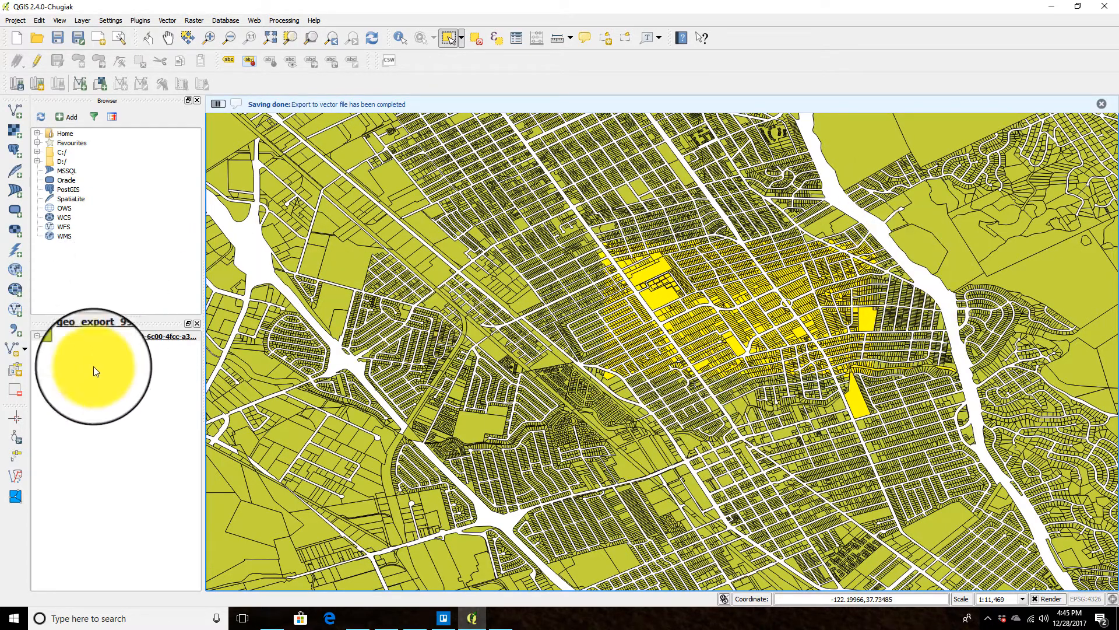
Step: Hide the original geo_export parcel layer on the map
left_click(47, 337)
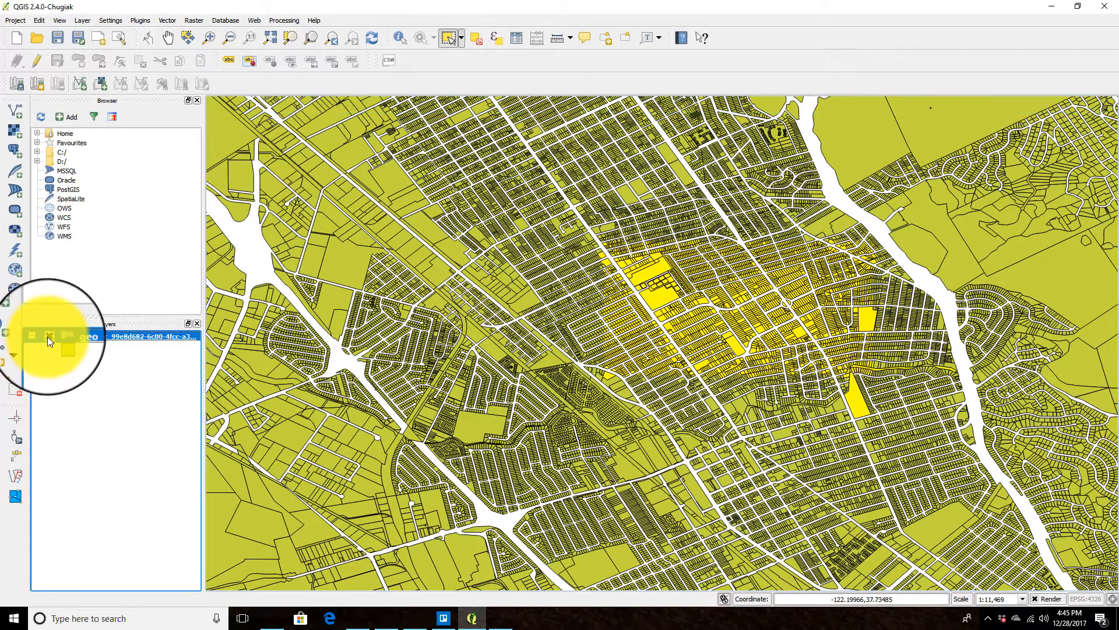
left_click(48, 337)
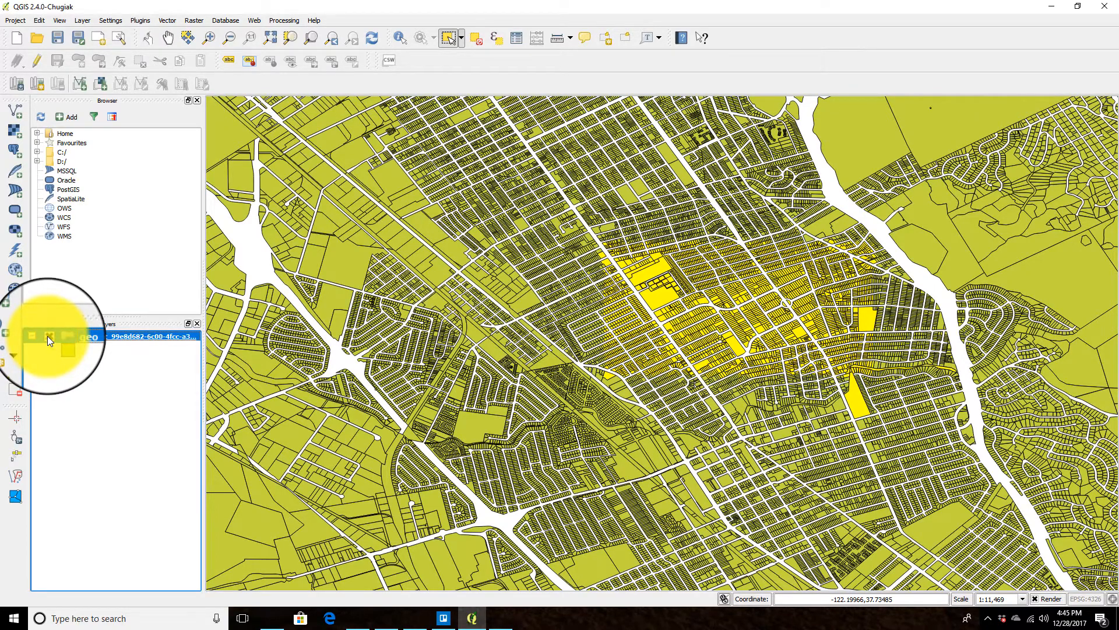
Step: Add the BROADMOOR PARCELS.shp shapefile from the Alameda County Parcel Boundaries folder as a vector layer
left_click(86, 23)
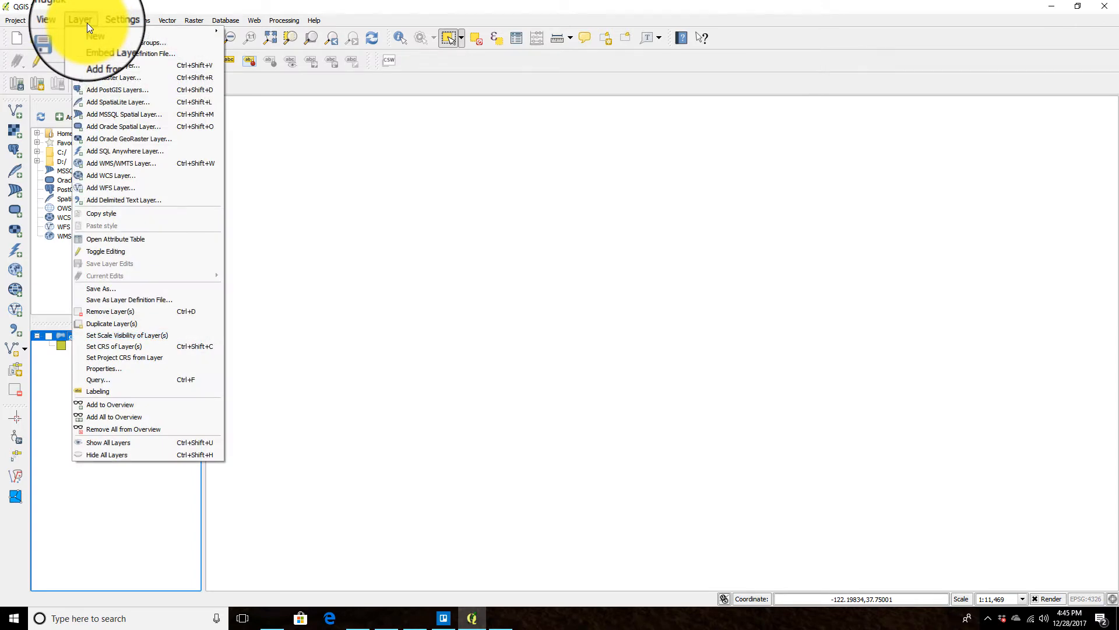
left_click(108, 66)
left_click(662, 333)
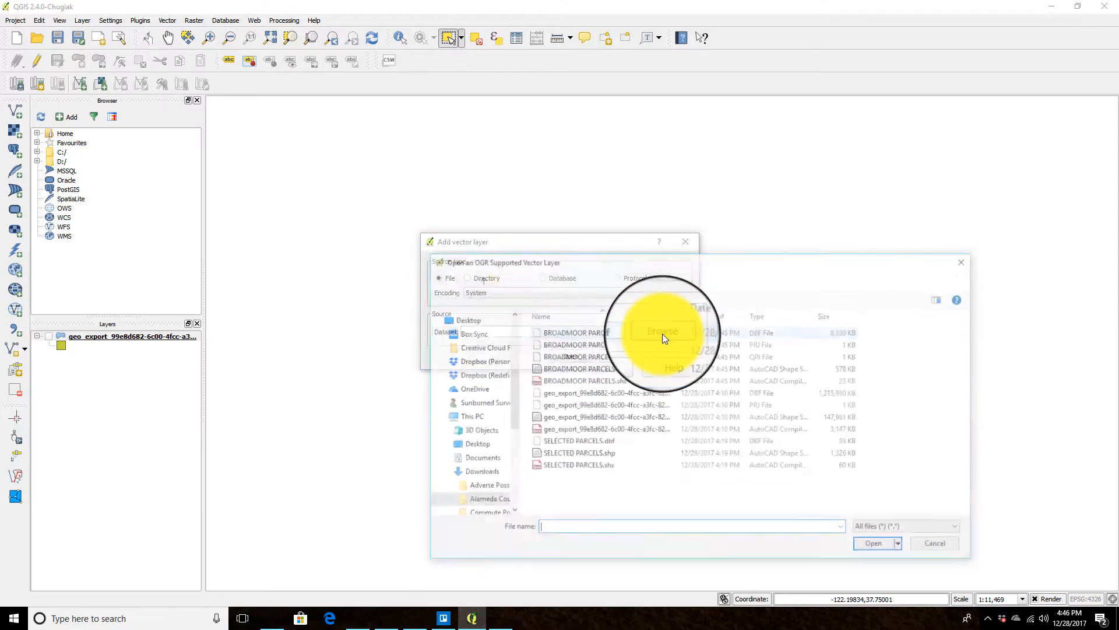
left_click(584, 454)
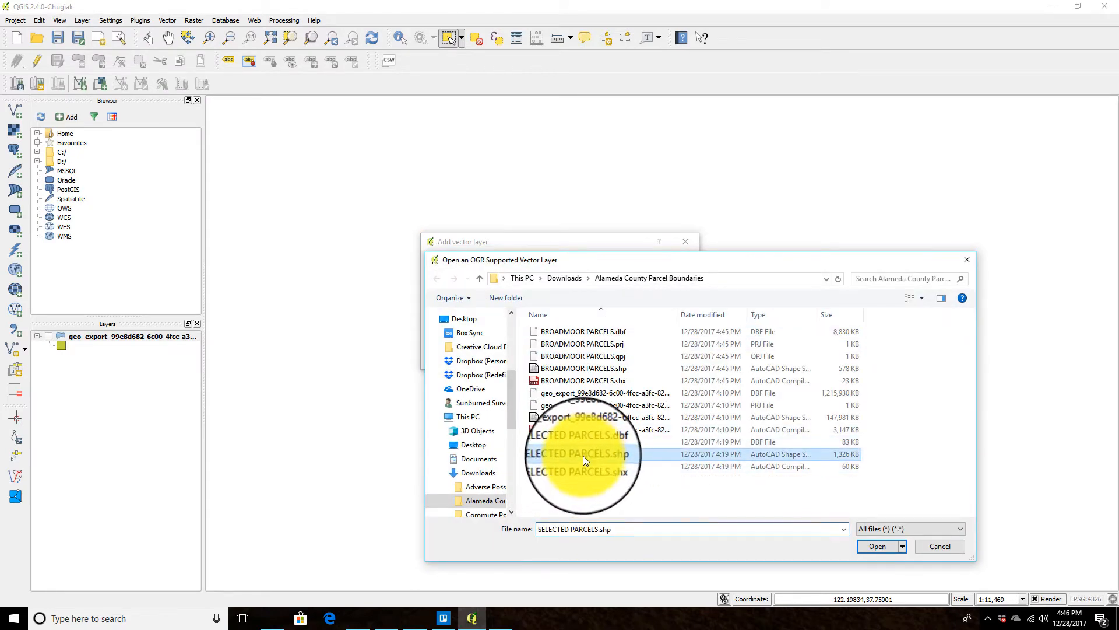
left_click(572, 369)
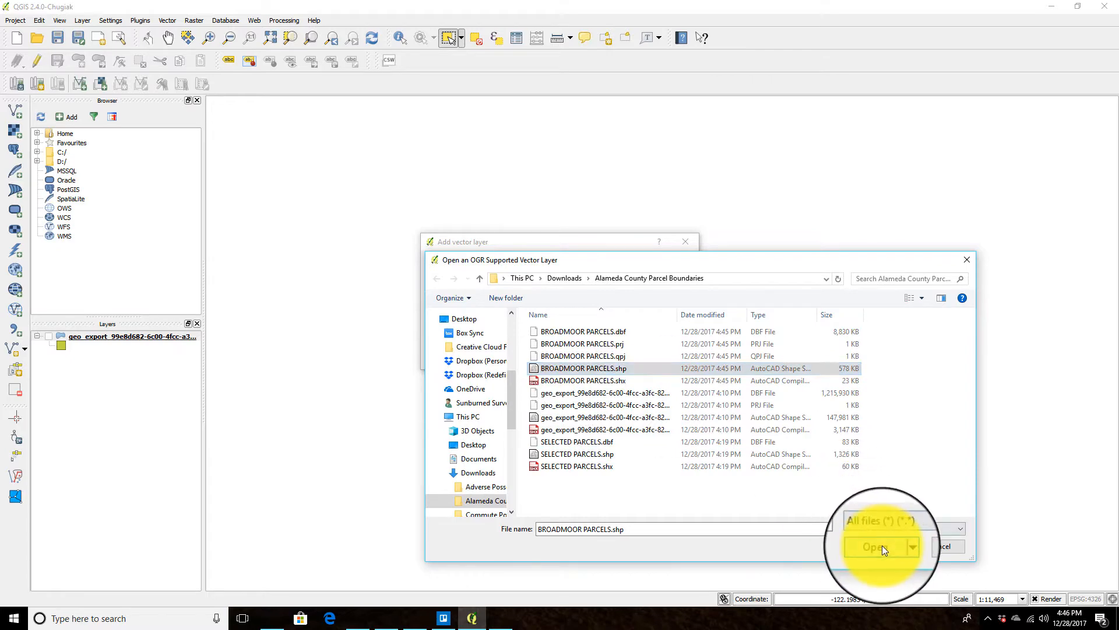
left_click(882, 547)
left_click(575, 358)
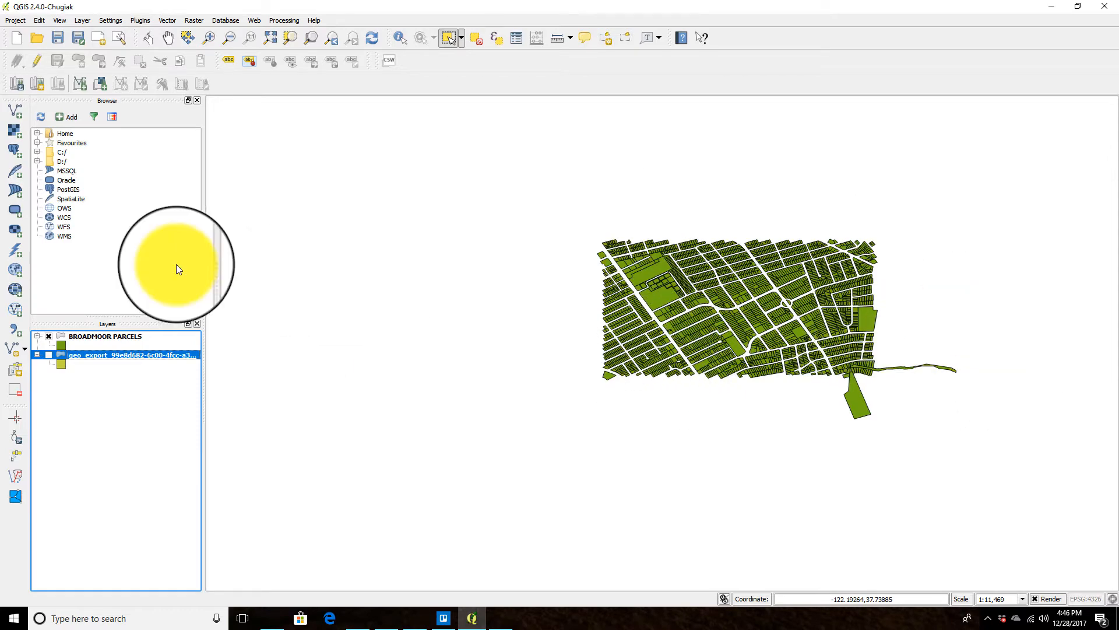
Step: Start saving the BROADMOOR PARCELS layer as a shapefile named BROADMOOR PARCELS CSPC Z3 in the same folder
left_click(124, 336)
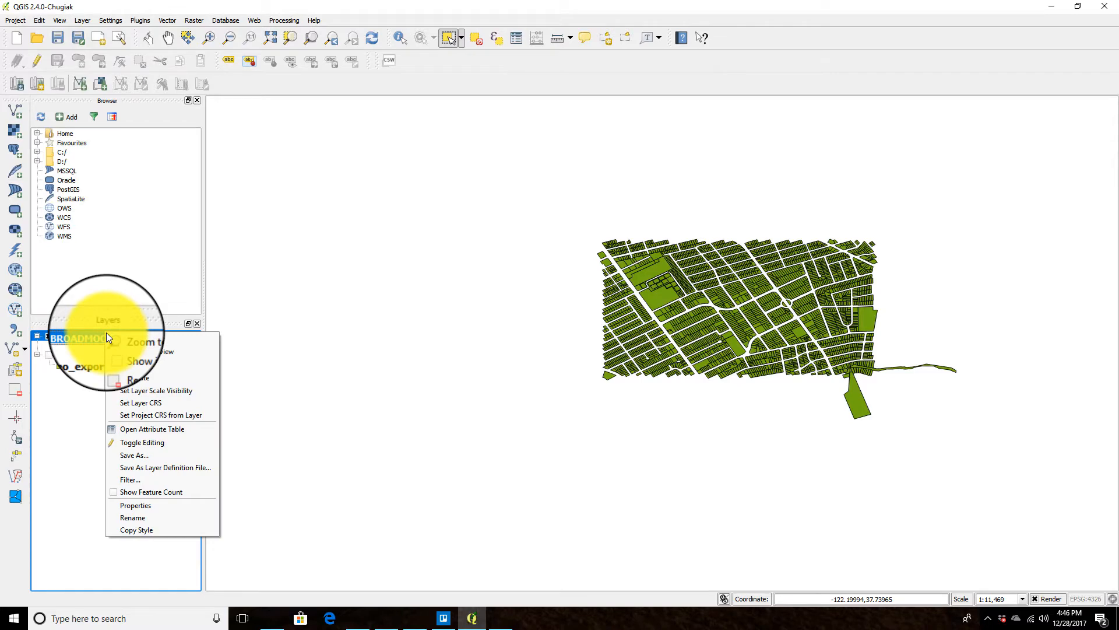
left_click(145, 455)
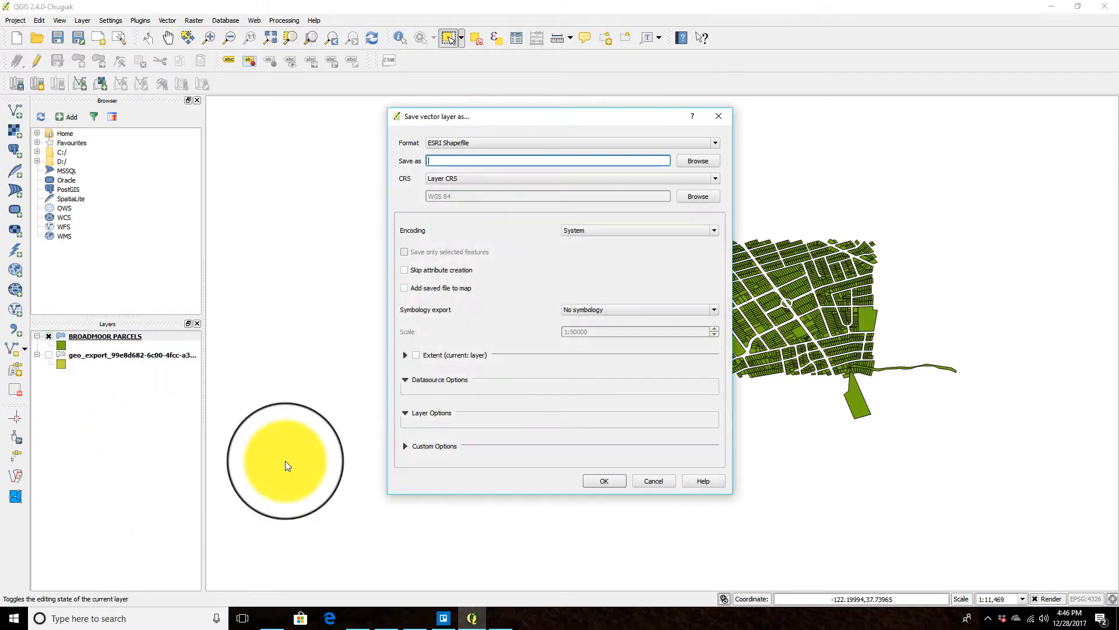
left_click(701, 162)
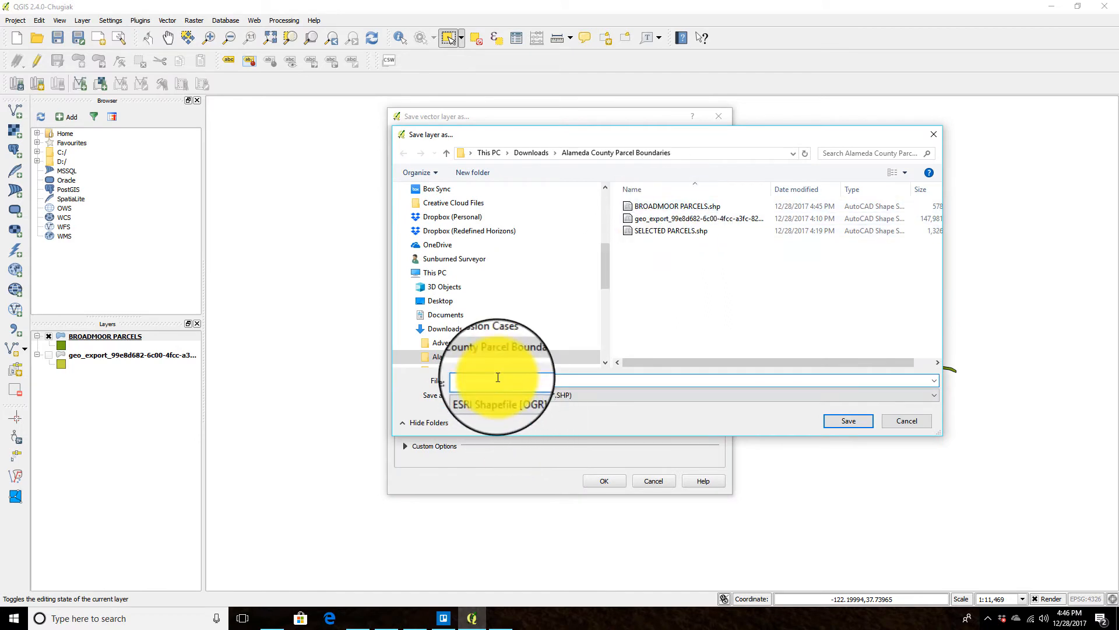
type("B")
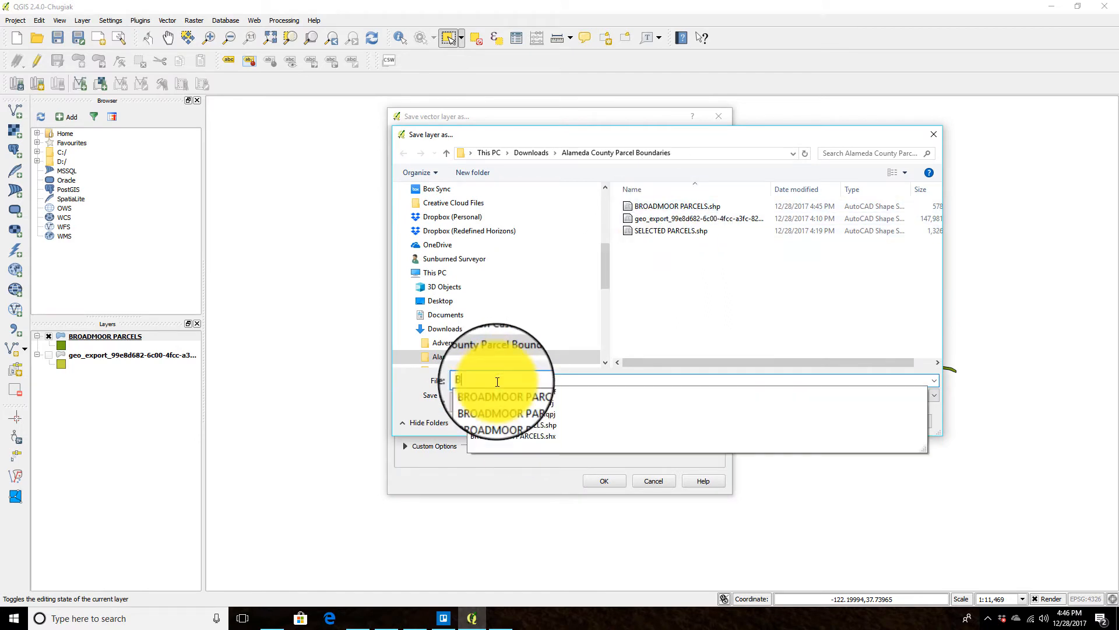
type("ROADMOOR PARCELS CSPC Z3")
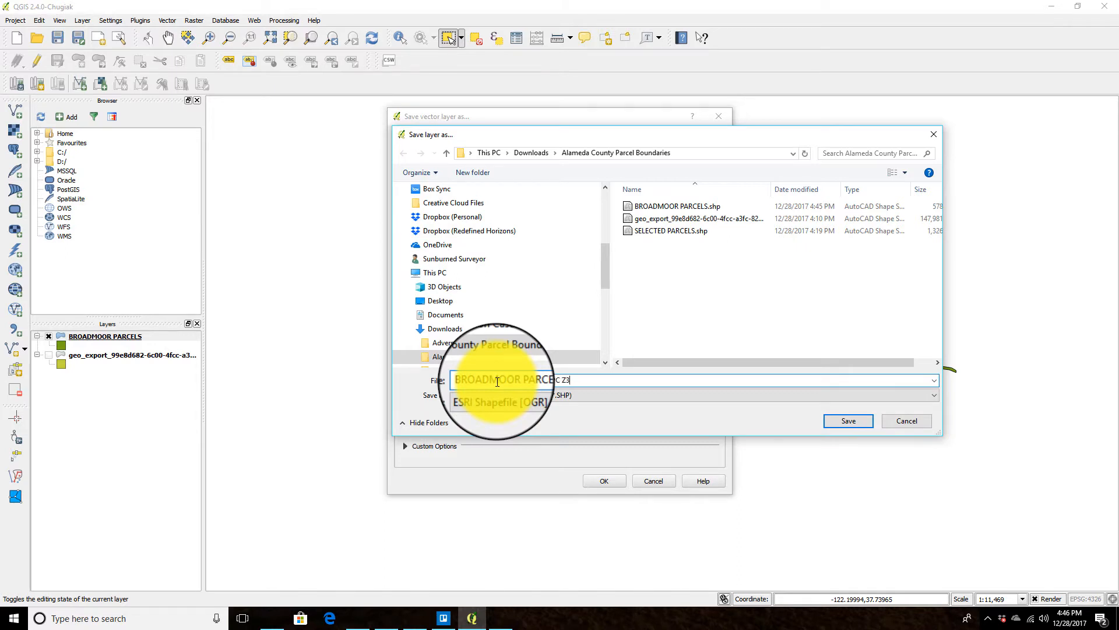
left_click(857, 421)
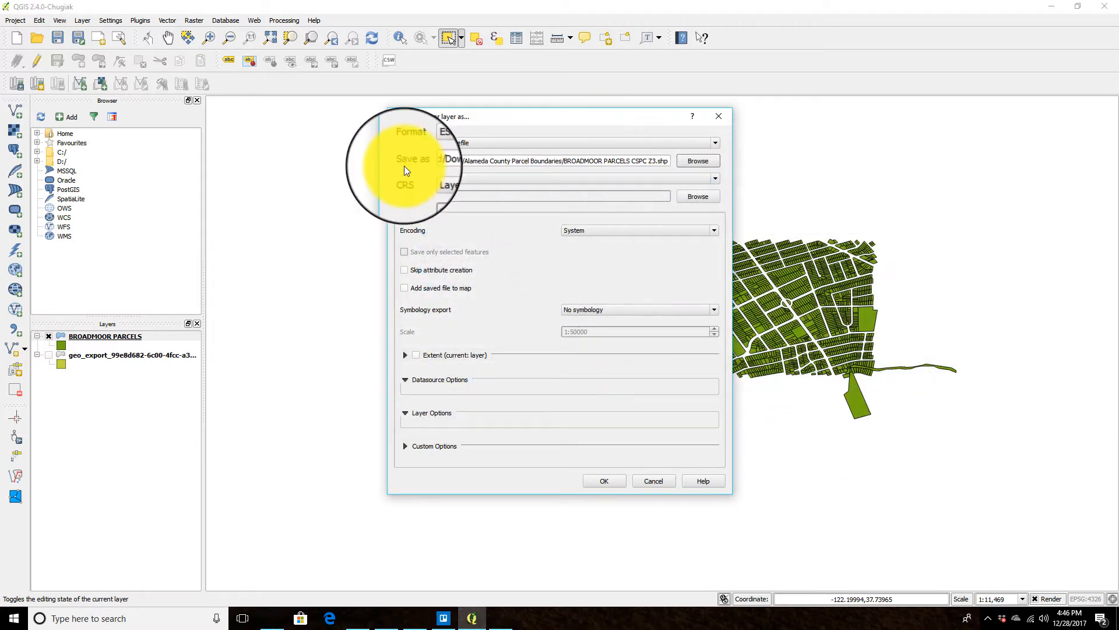
Step: Set the export CRS to NAD83 / California zone 3 (ftUS) and complete the save
left_click(641, 182)
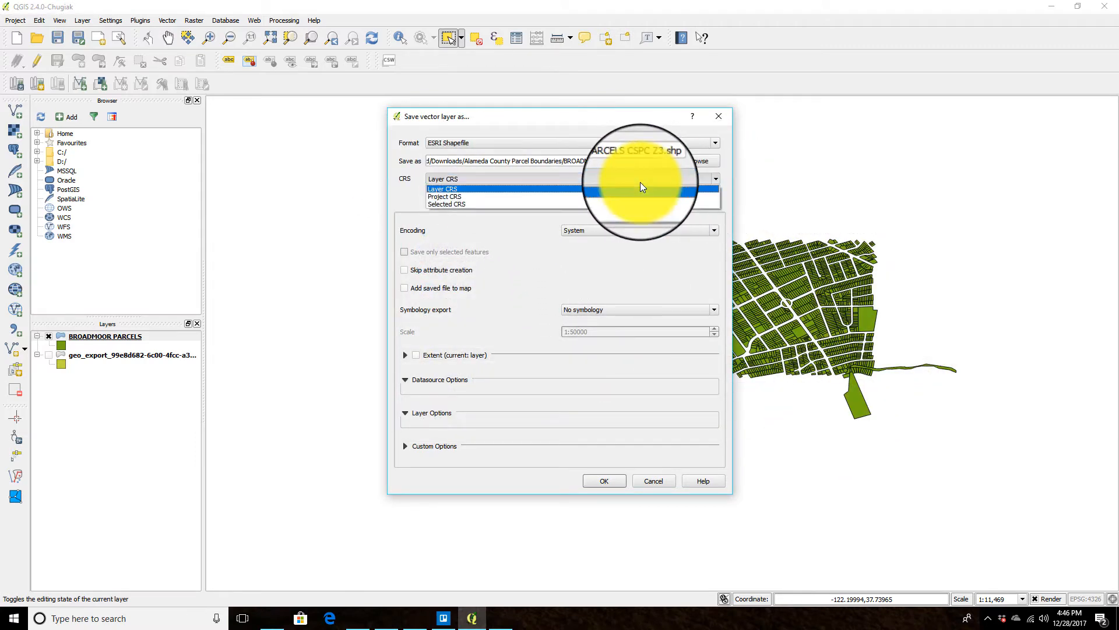
left_click(461, 203)
left_click(708, 196)
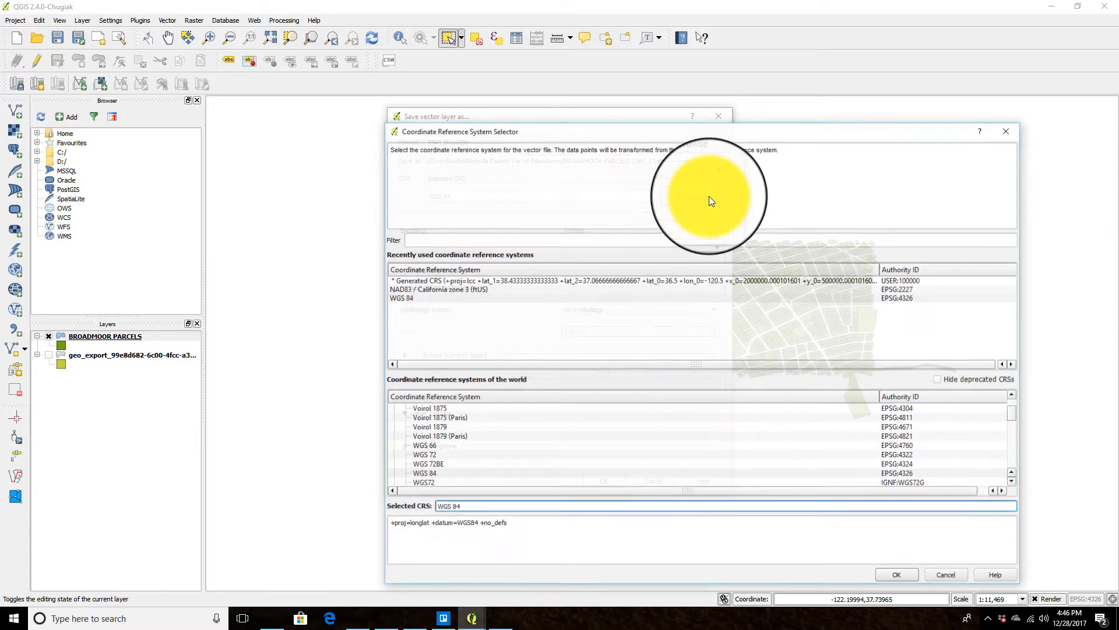
left_click(454, 290)
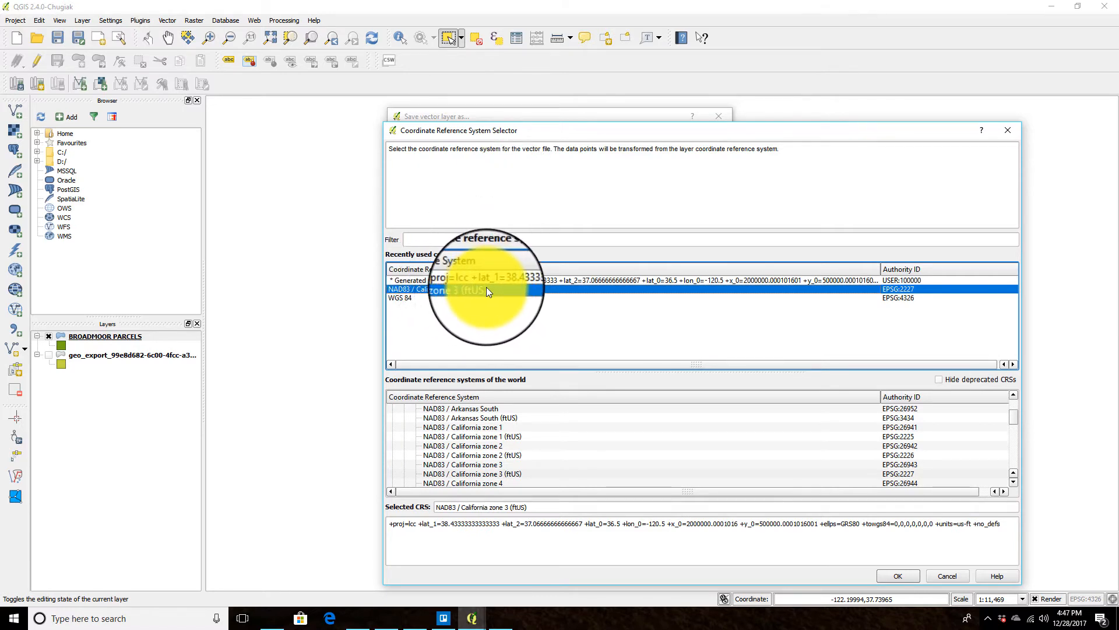
left_click(898, 576)
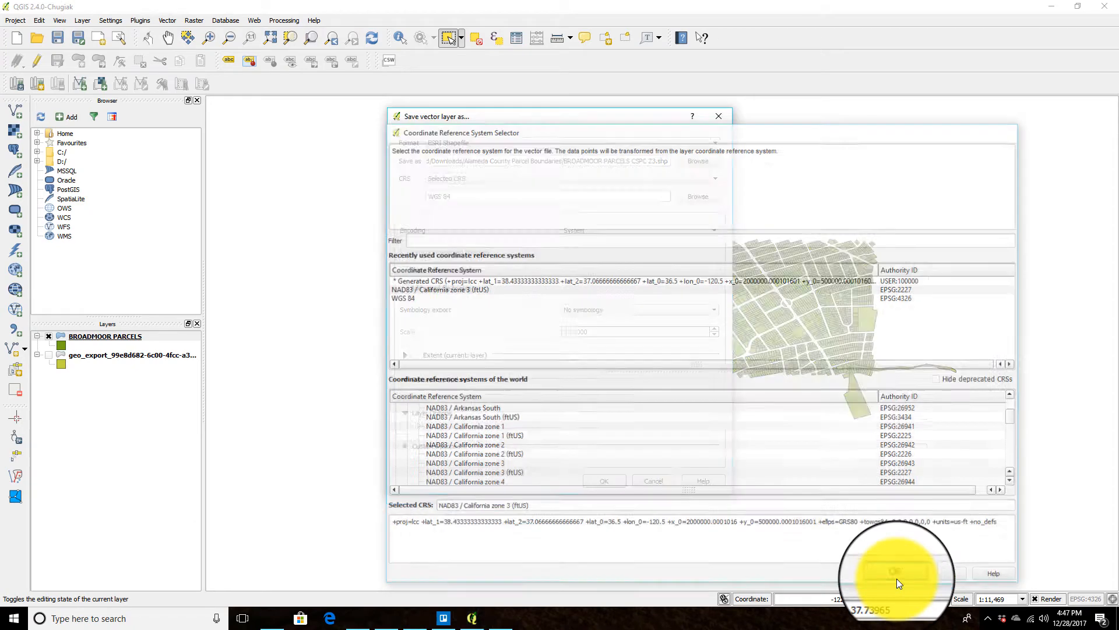
left_click(608, 481)
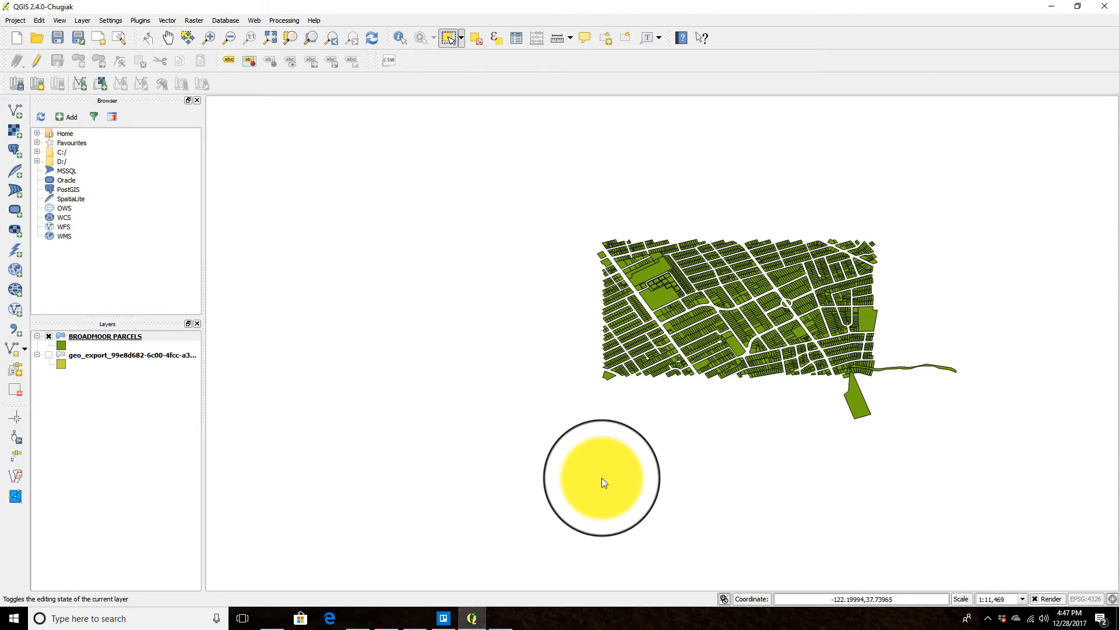
Step: Remove both the BROADMOOR PARCELS layer and the geo_export parcel layer from the project
left_click(47, 336)
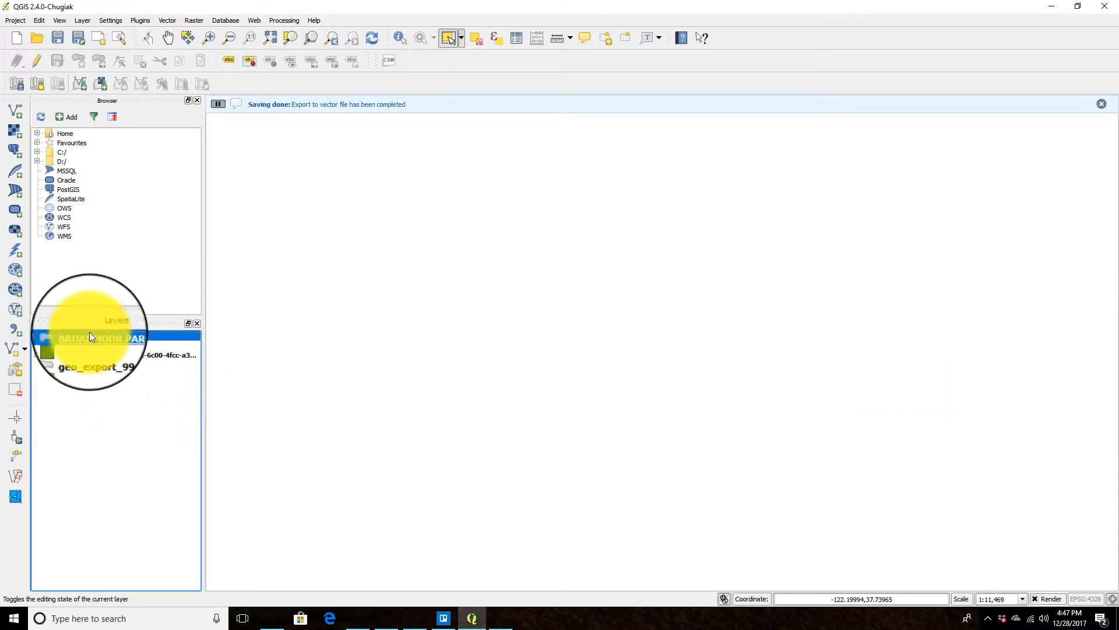
right_click(85, 335)
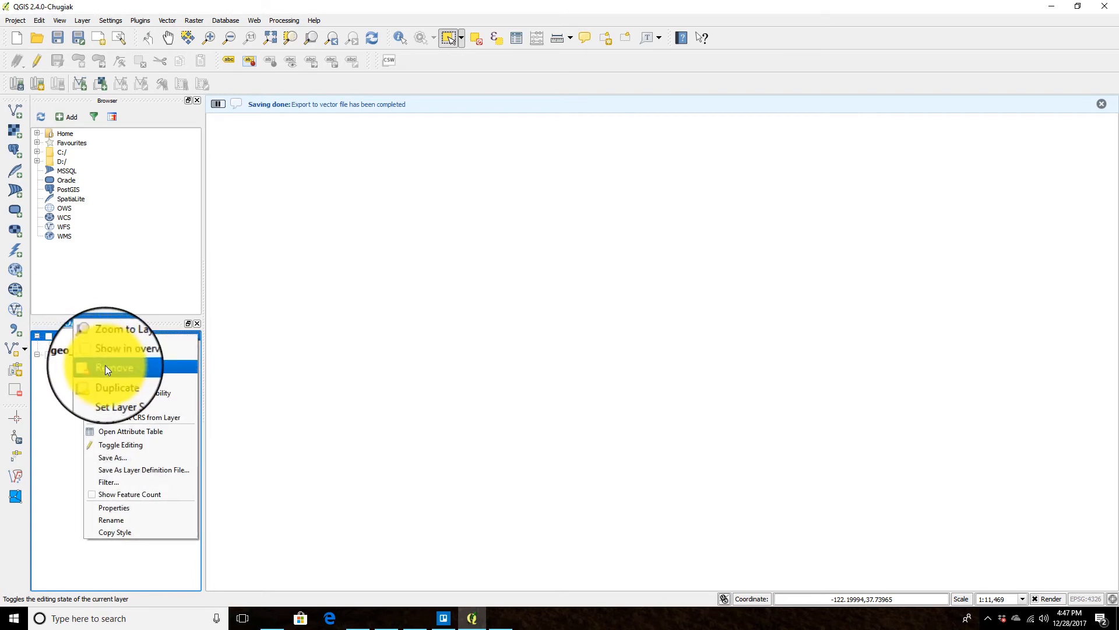
left_click(105, 365)
left_click(553, 327)
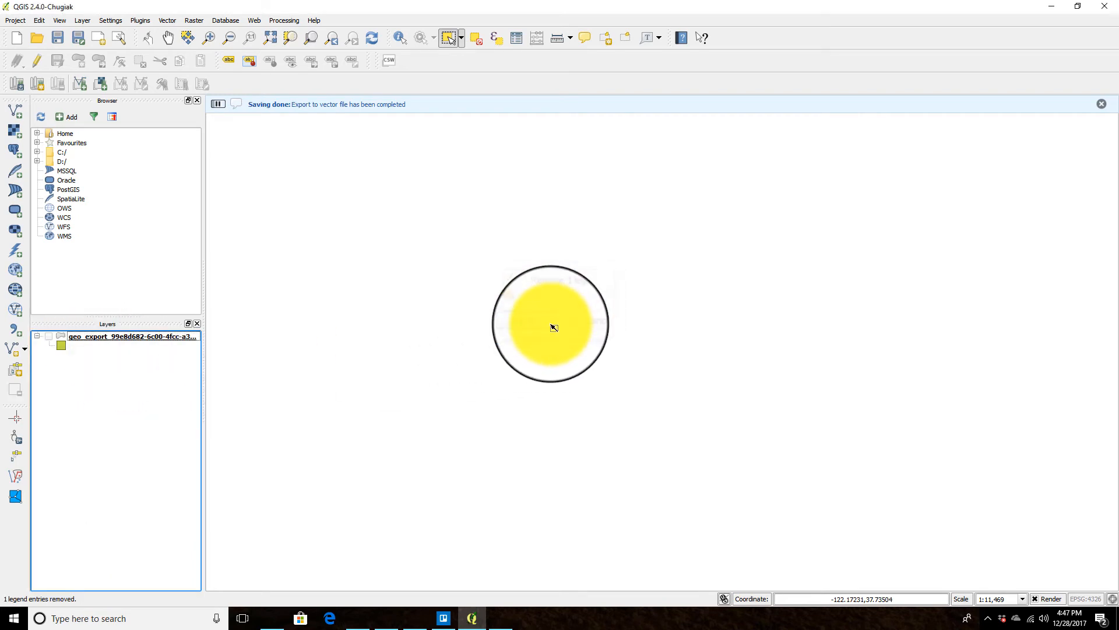
right_click(130, 335)
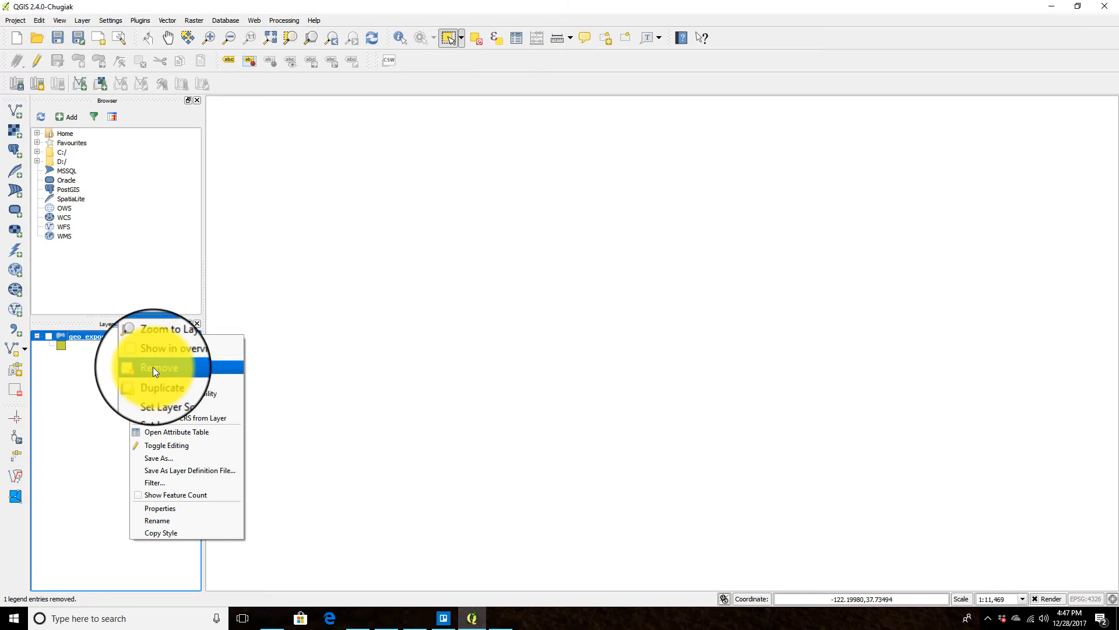
left_click(153, 366)
left_click(555, 324)
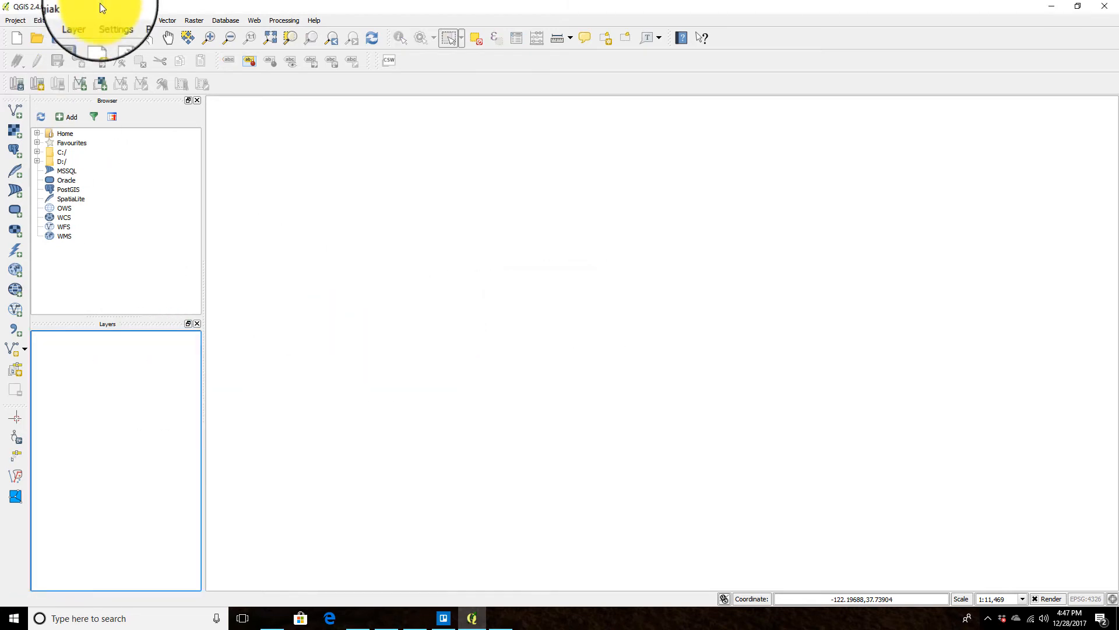
Step: Add the BROADMOOR PARCELS CSPC Z3.shp shapefile as a new vector layer
left_click(81, 20)
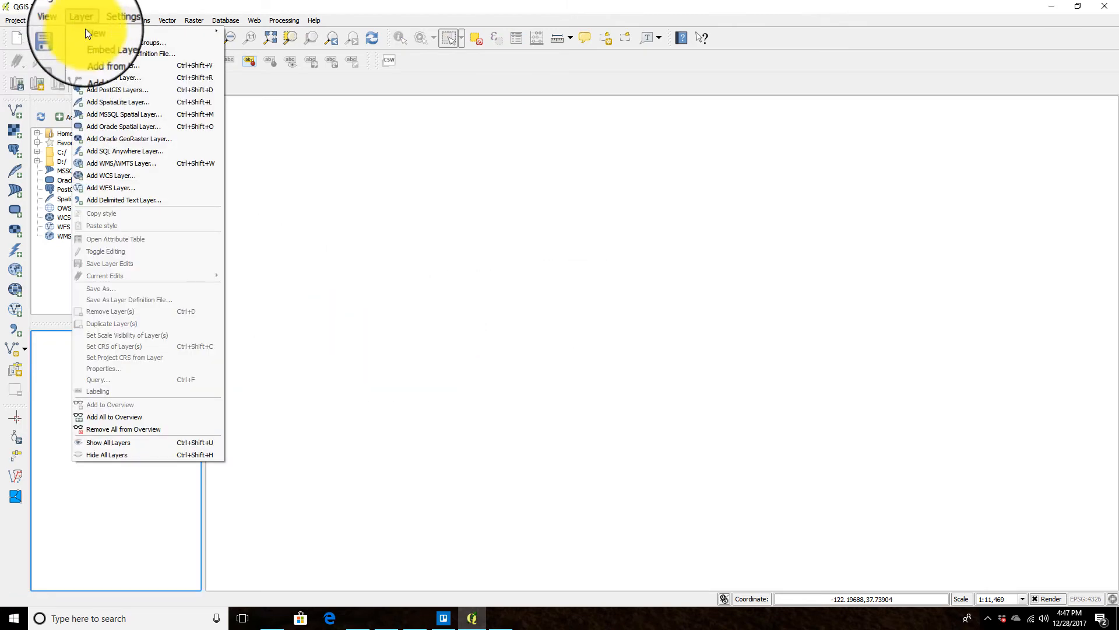
left_click(117, 68)
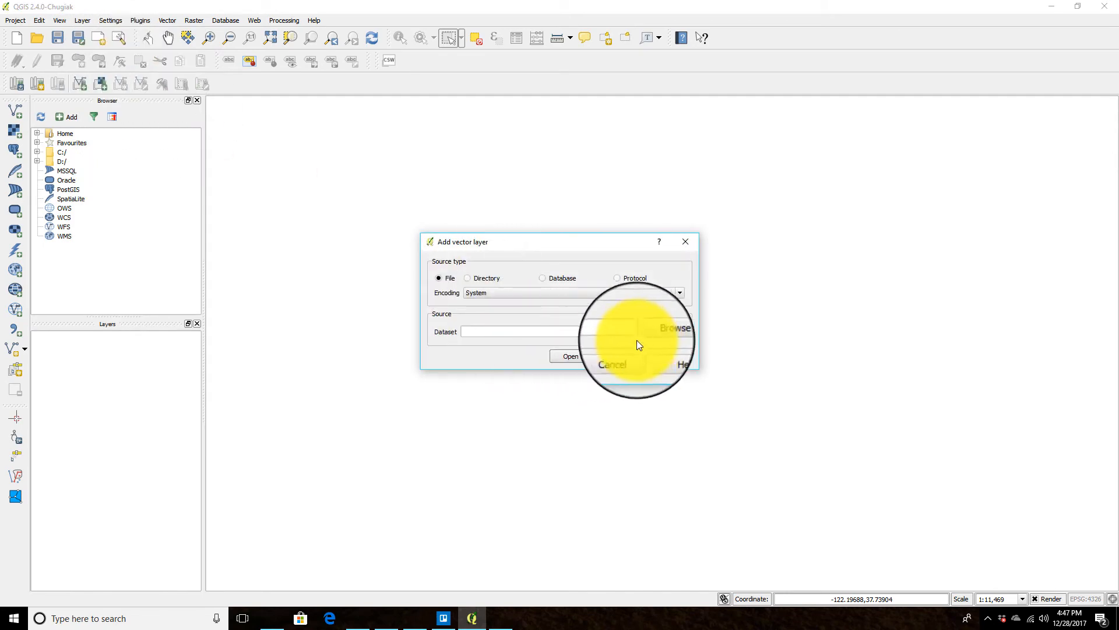
left_click(653, 332)
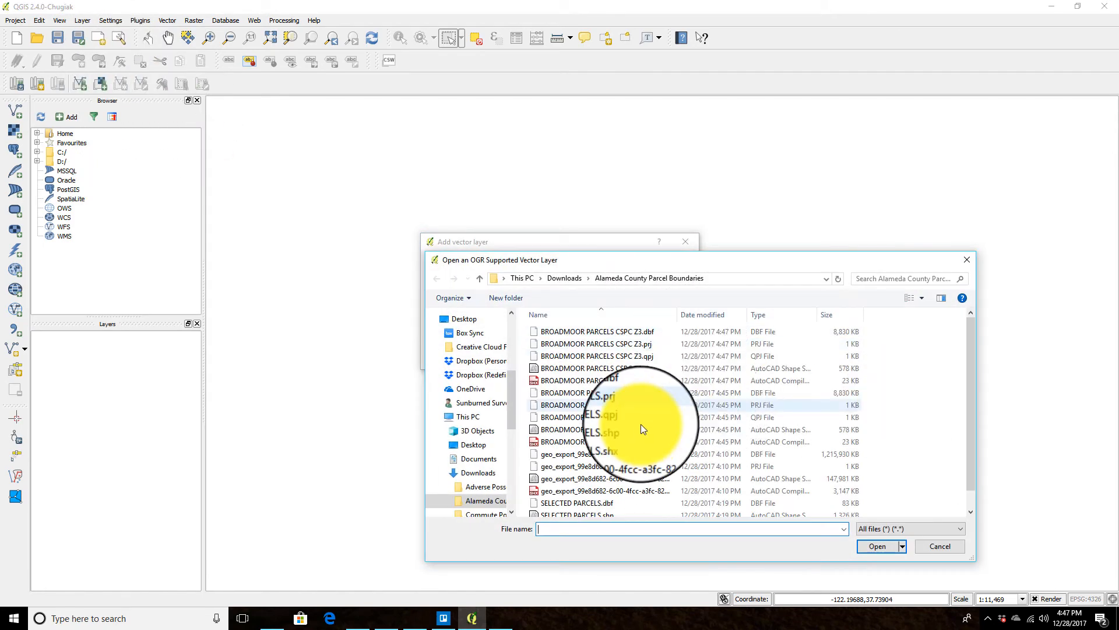
left_click(610, 369)
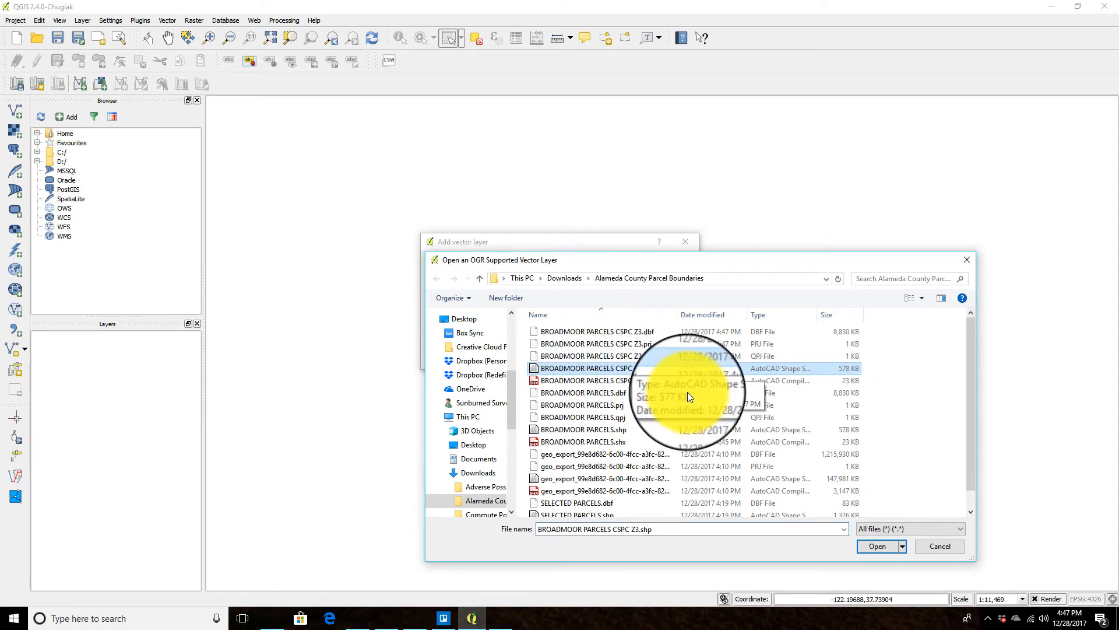
left_click(883, 548)
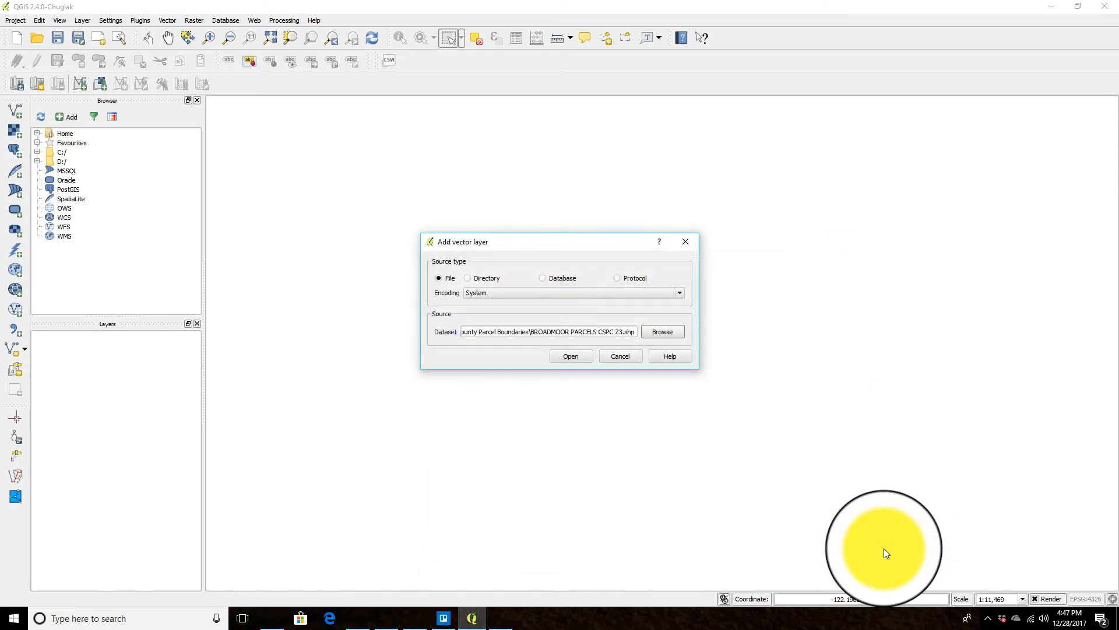
left_click(566, 353)
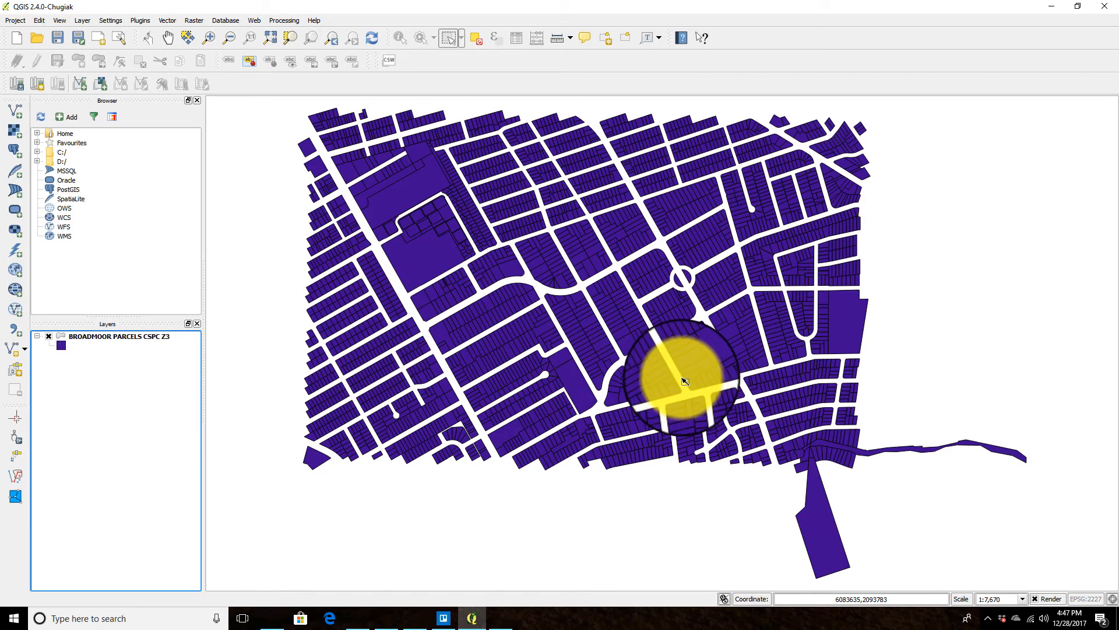